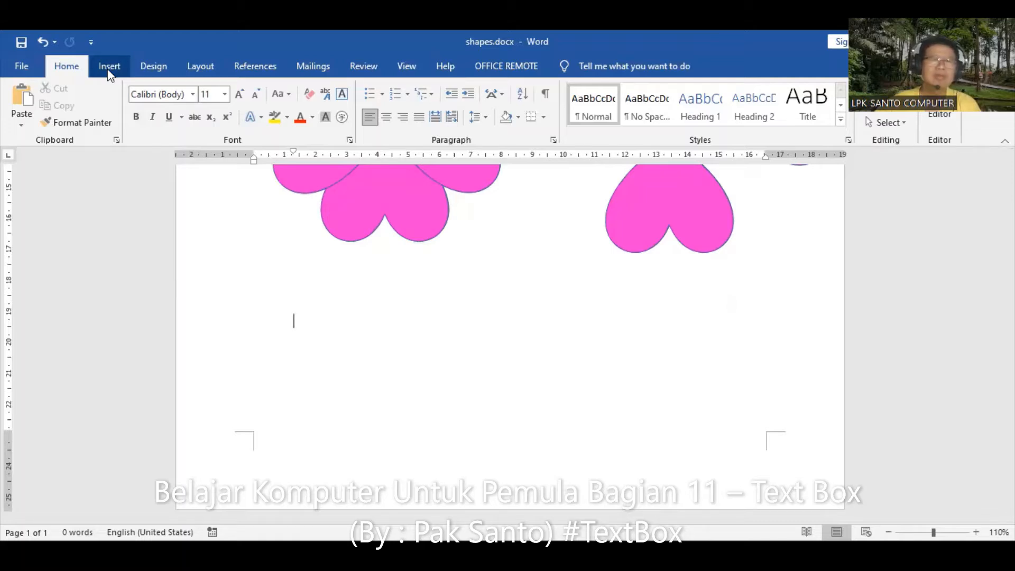
# Insert a Simple Text Box and place it just below the flower made of four joined hearts
pyautogui.click(108, 69)
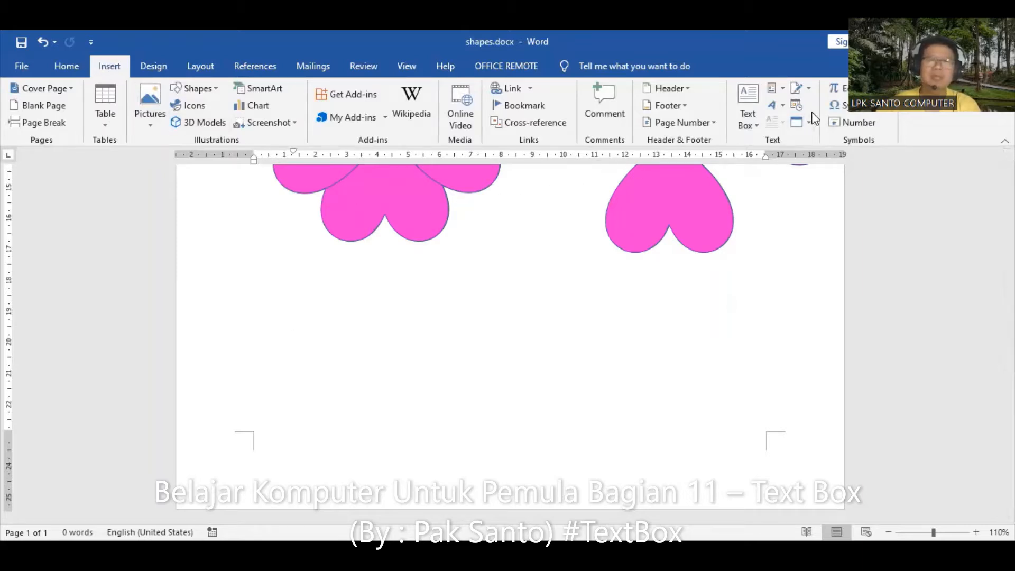
pyautogui.click(748, 100)
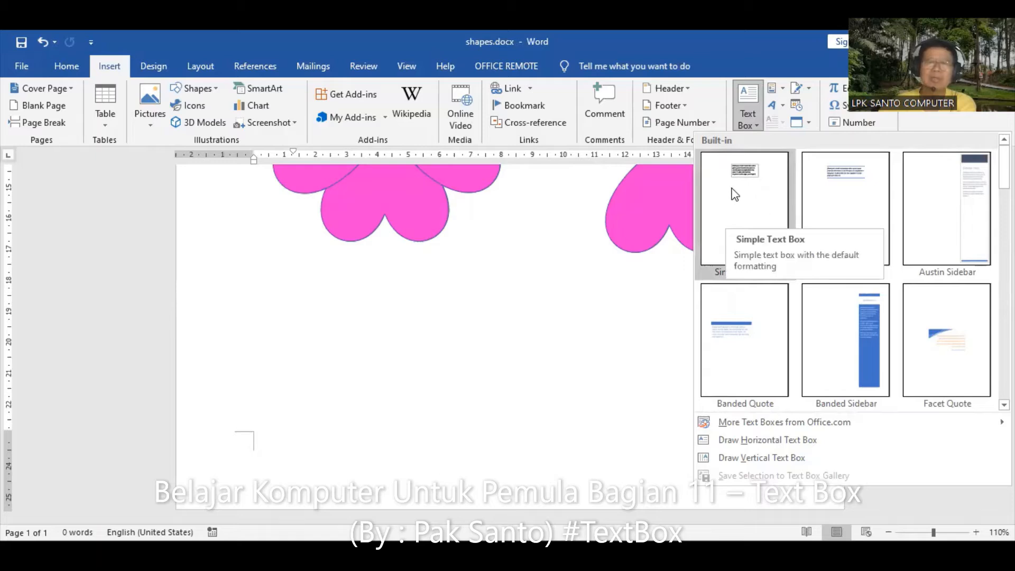
pyautogui.moveTo(735, 194); pyautogui.dragTo(613, 370)
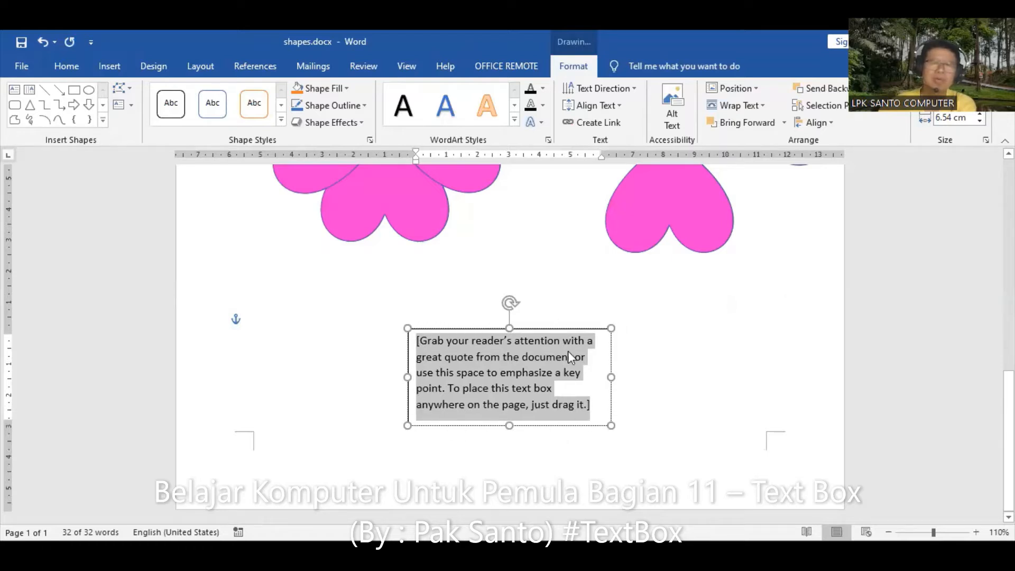
pyautogui.moveTo(533, 328); pyautogui.dragTo(420, 271)
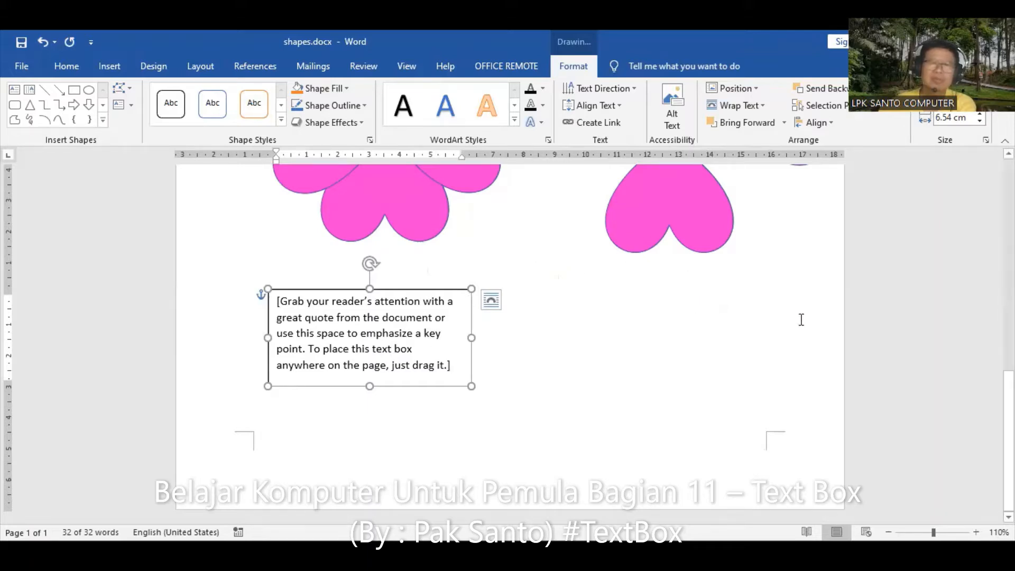
# Nudge the lowest heart of the separated heart group slightly and open its alt text settings
pyautogui.scroll(3, 796, 325)
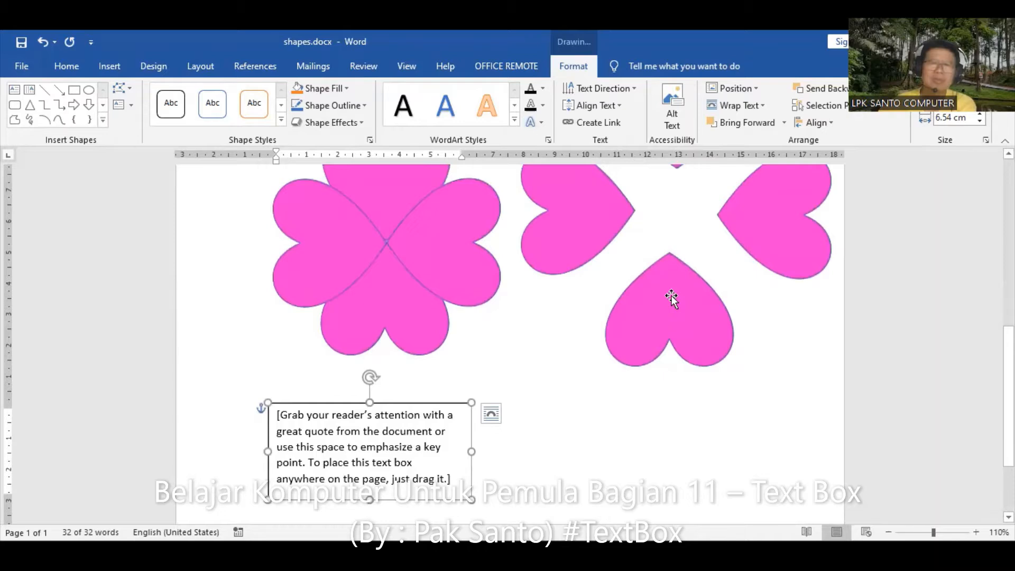
pyautogui.moveTo(673, 311); pyautogui.dragTo(662, 285)
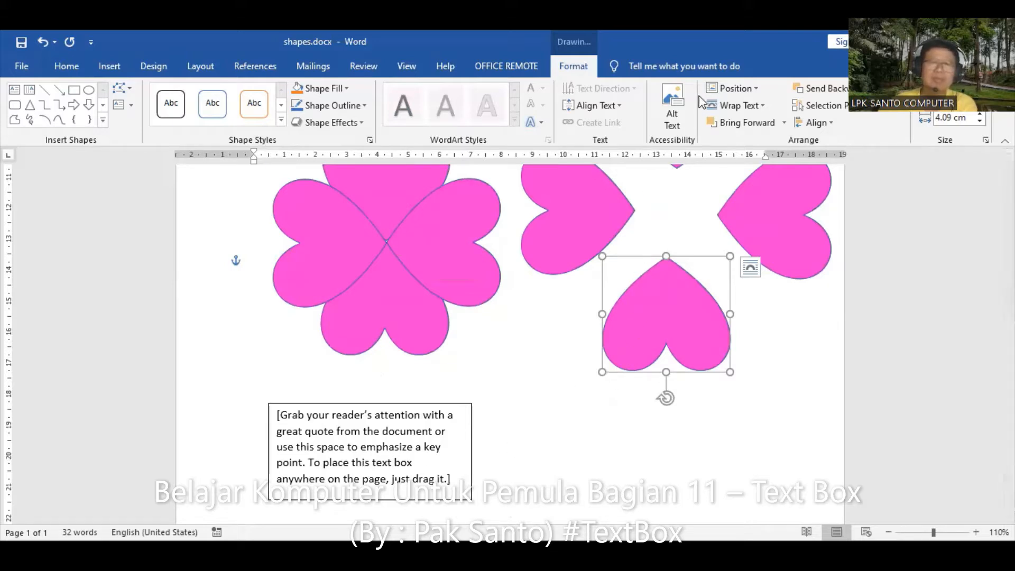
pyautogui.click(686, 113)
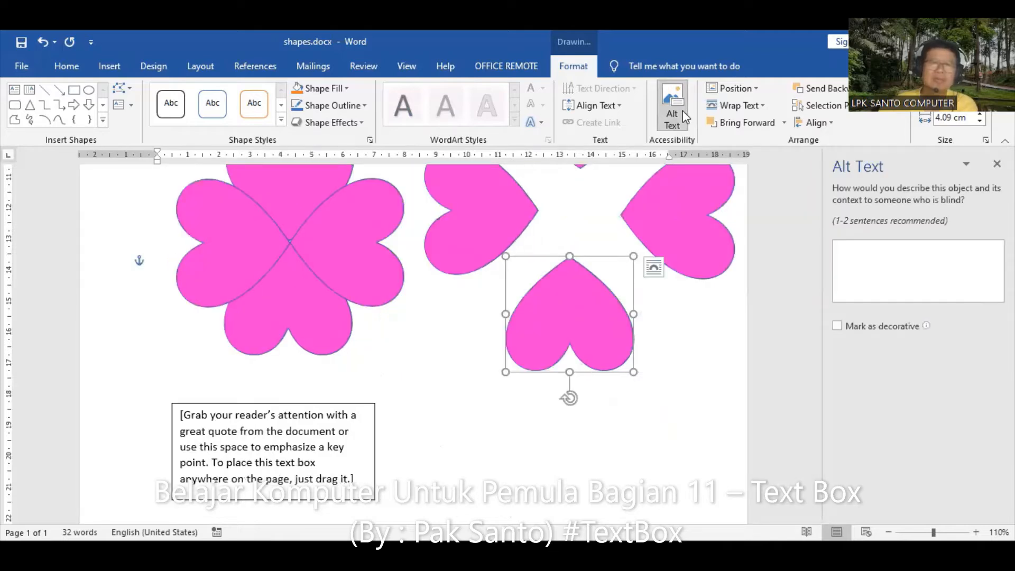
# Insert a second Simple Text Box and position it partly over the lower-right part of the first text box
pyautogui.click(707, 381)
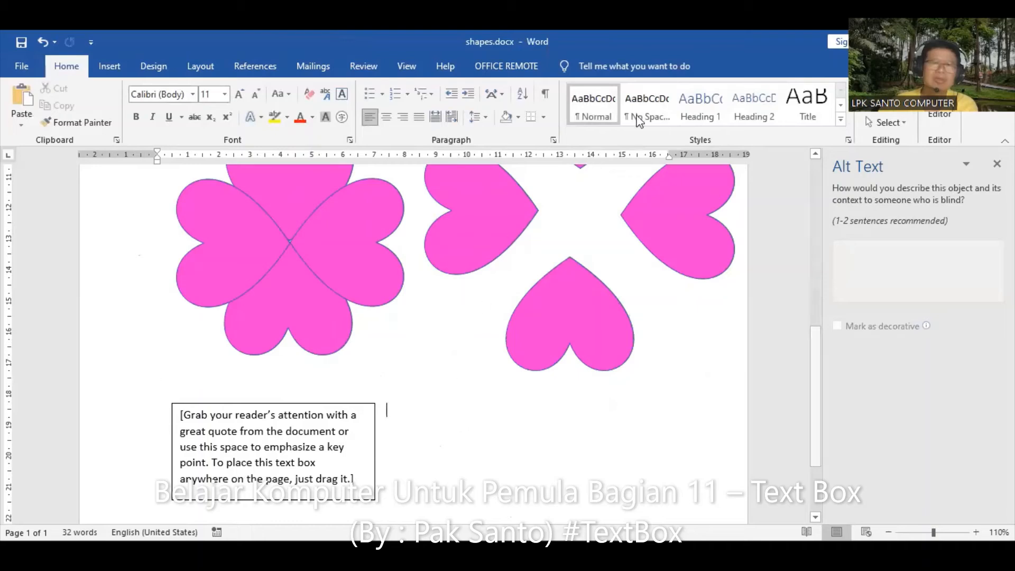
pyautogui.click(110, 66)
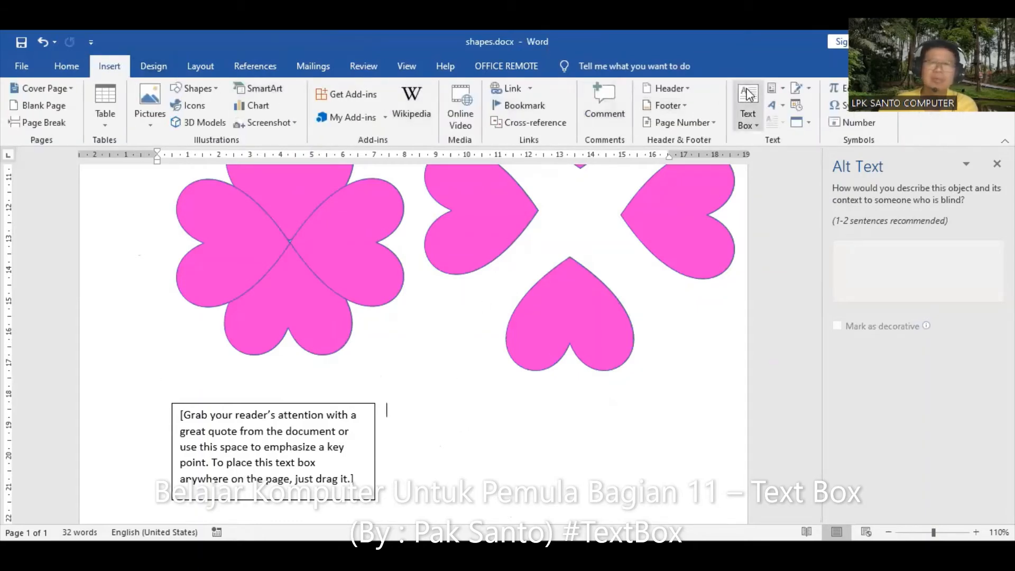
pyautogui.click(750, 96)
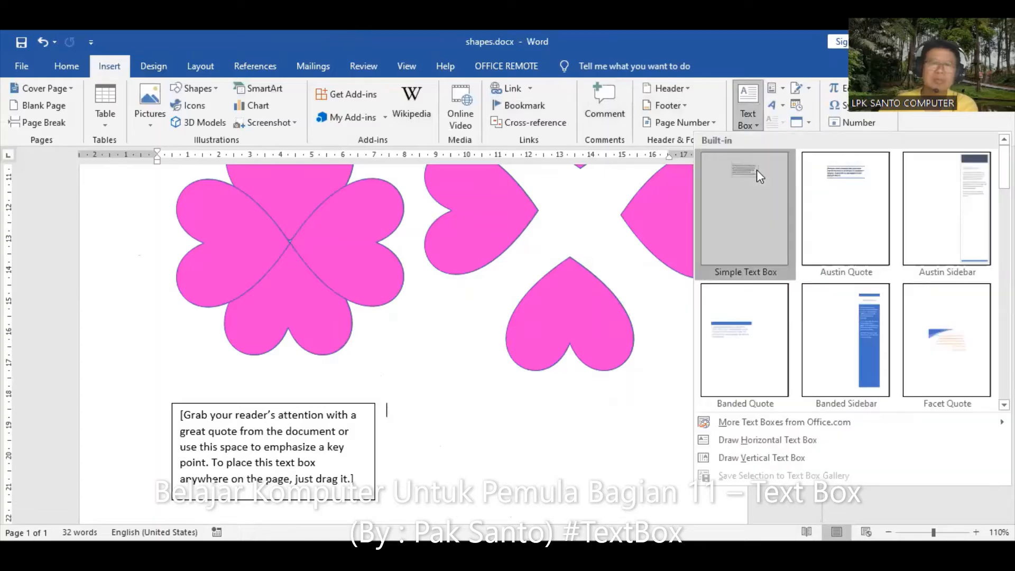
pyautogui.click(757, 169)
pyautogui.moveTo(456, 415); pyautogui.dragTo(412, 432)
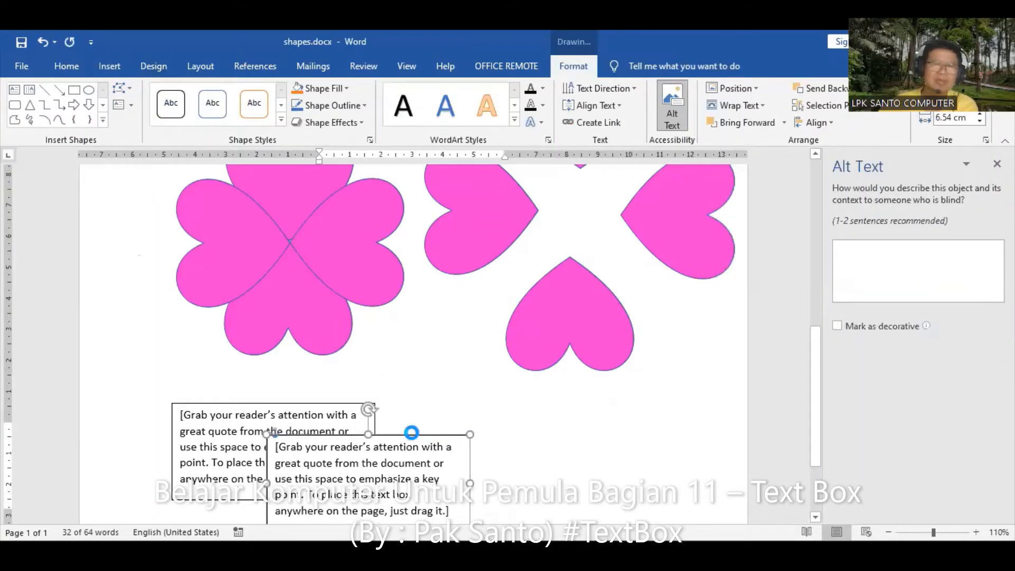
pyautogui.scroll(-2, 582, 415)
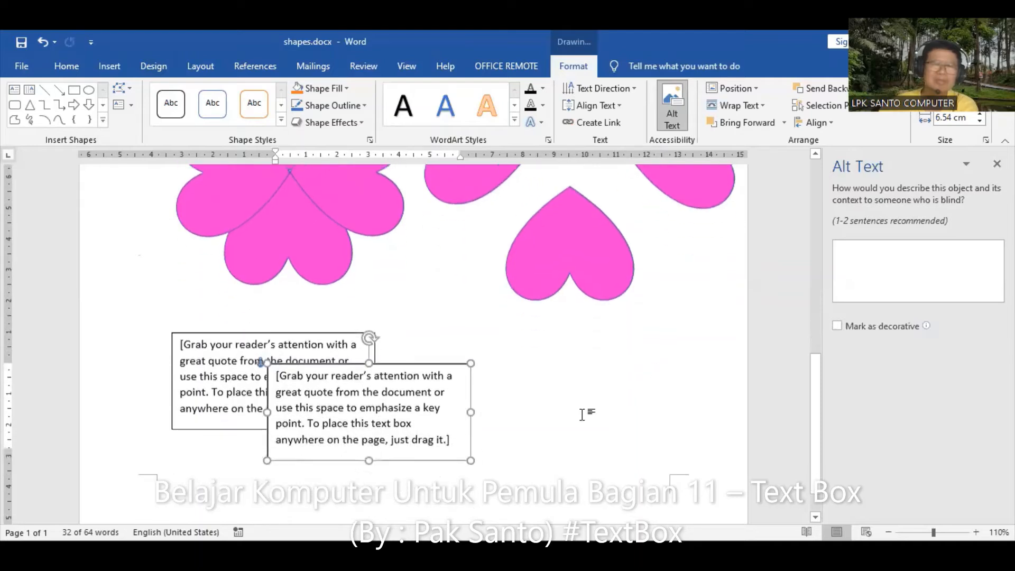
# Insert a third Simple Text Box from the blank area beside the two existing text boxes
pyautogui.click(589, 370)
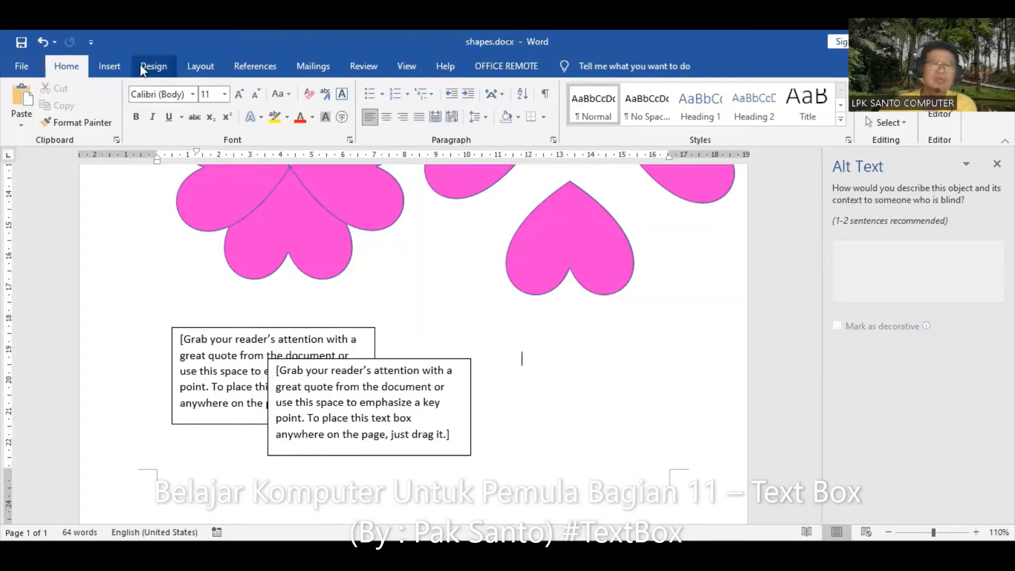
pyautogui.click(110, 66)
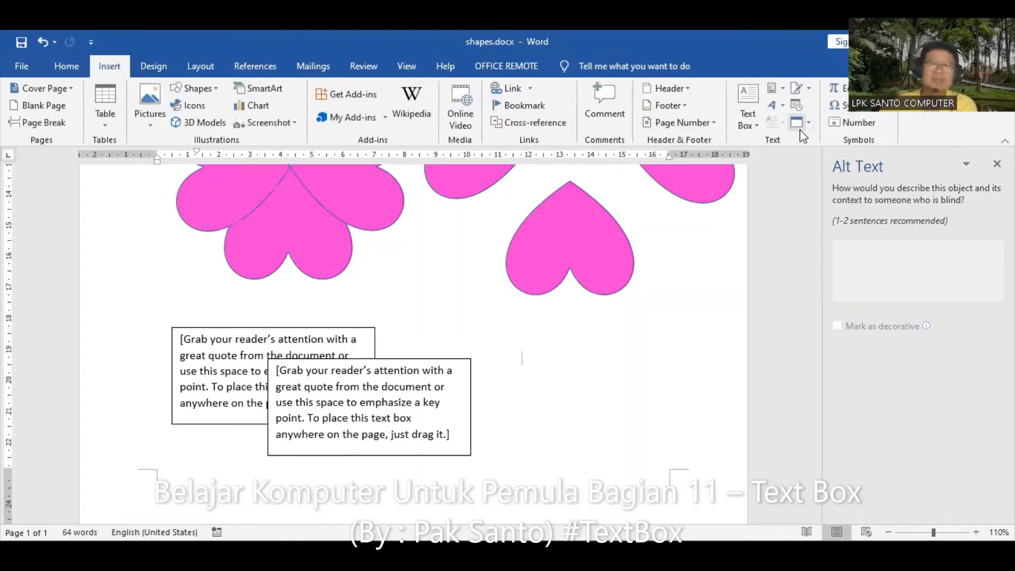
pyautogui.click(744, 103)
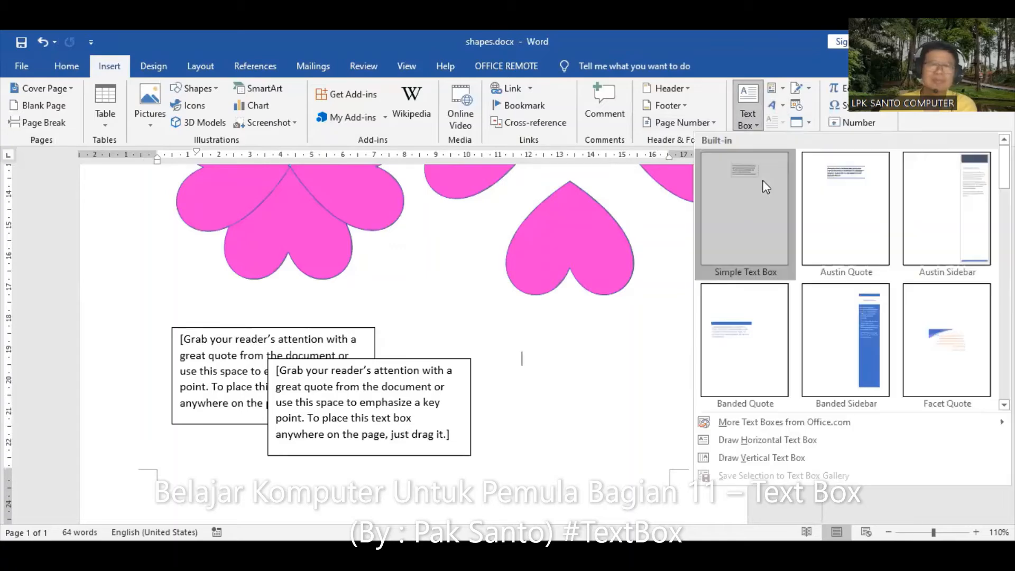
pyautogui.click(766, 186)
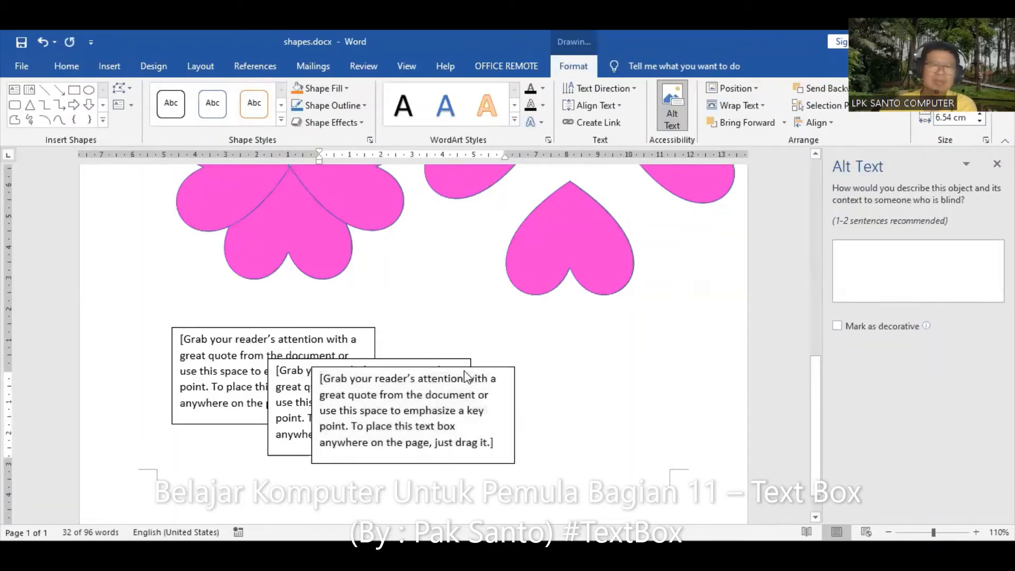
pyautogui.moveTo(466, 375); pyautogui.dragTo(513, 418)
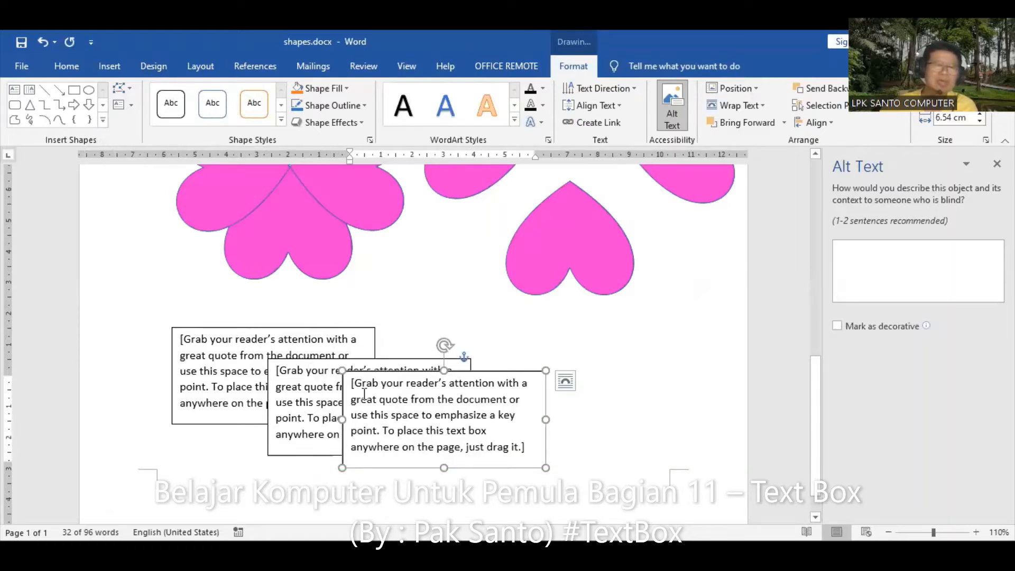
pyautogui.moveTo(6, 468); pyautogui.dragTo(6, 467)
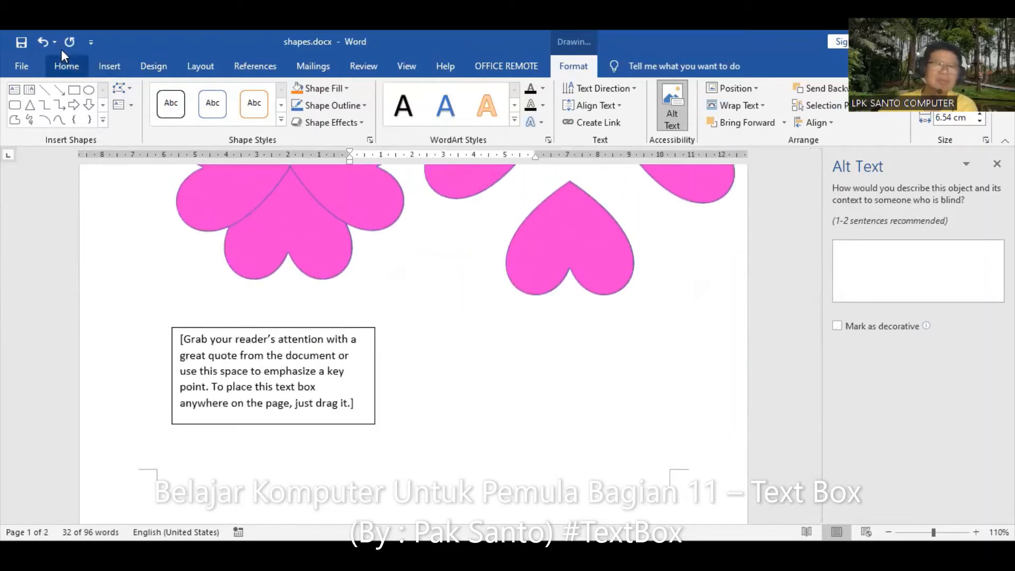
pyautogui.click(45, 43)
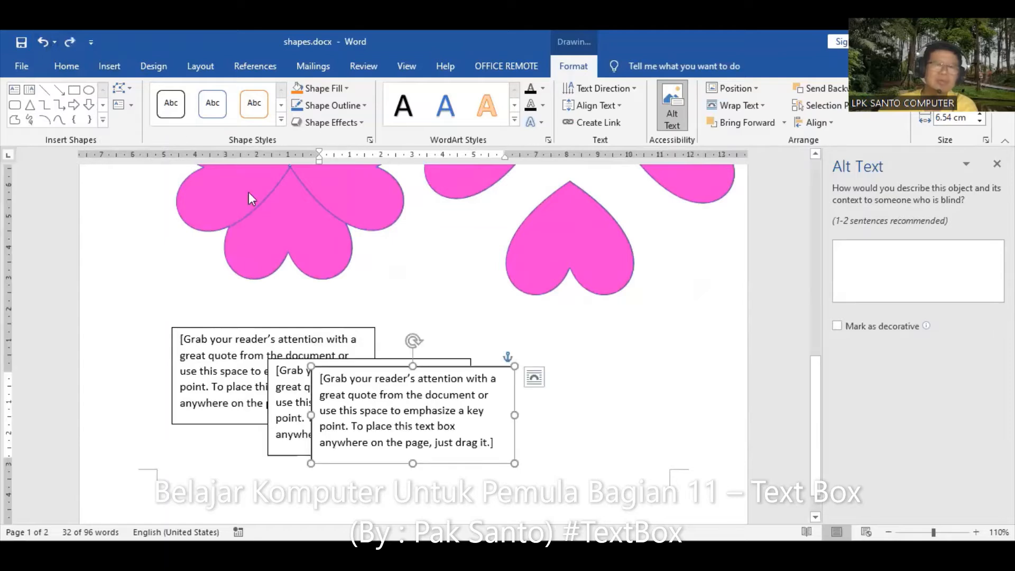
# Move the middle text box slightly up and to the left between the other two to form a staircase arrangement
pyautogui.click(285, 288)
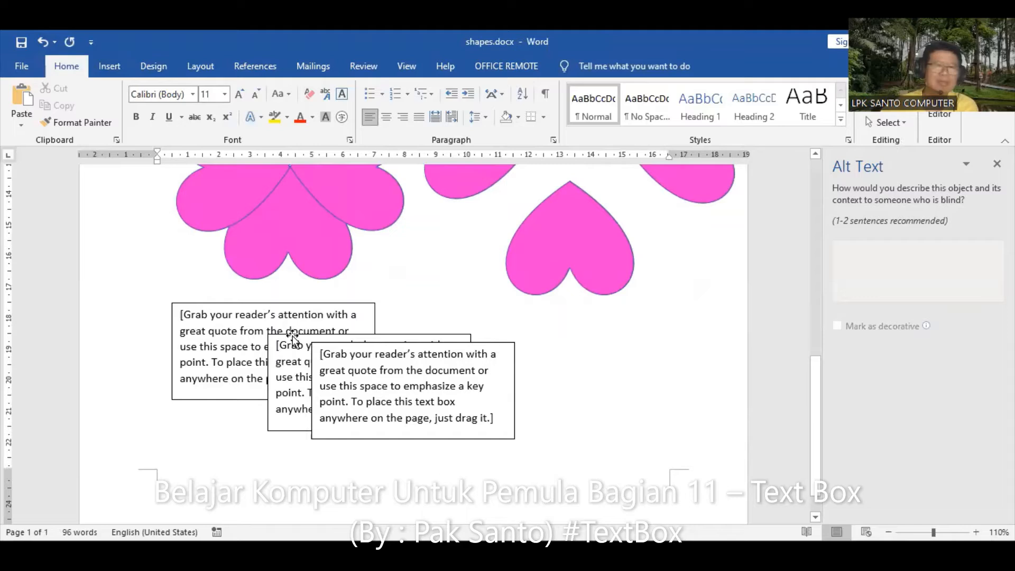
pyautogui.moveTo(291, 333); pyautogui.dragTo(267, 324)
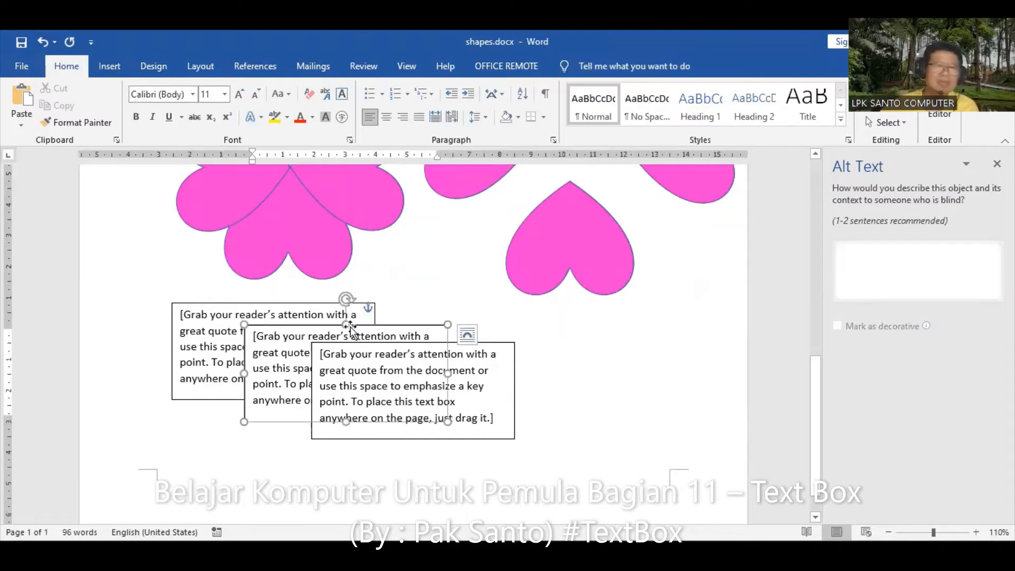
pyautogui.click(608, 374)
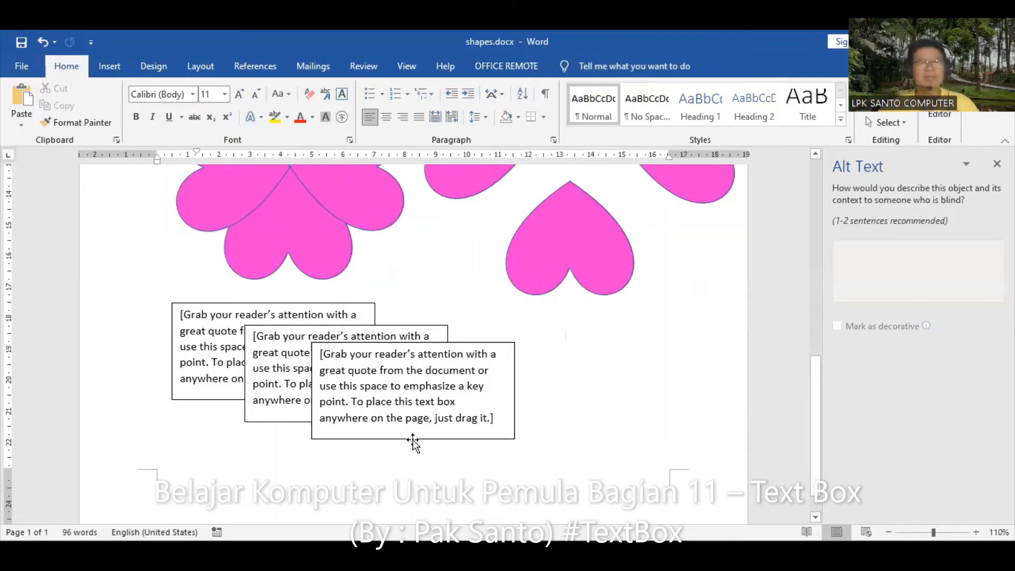
# Fill the first text box with a light green theme colour
pyautogui.tripleClick(242, 363)
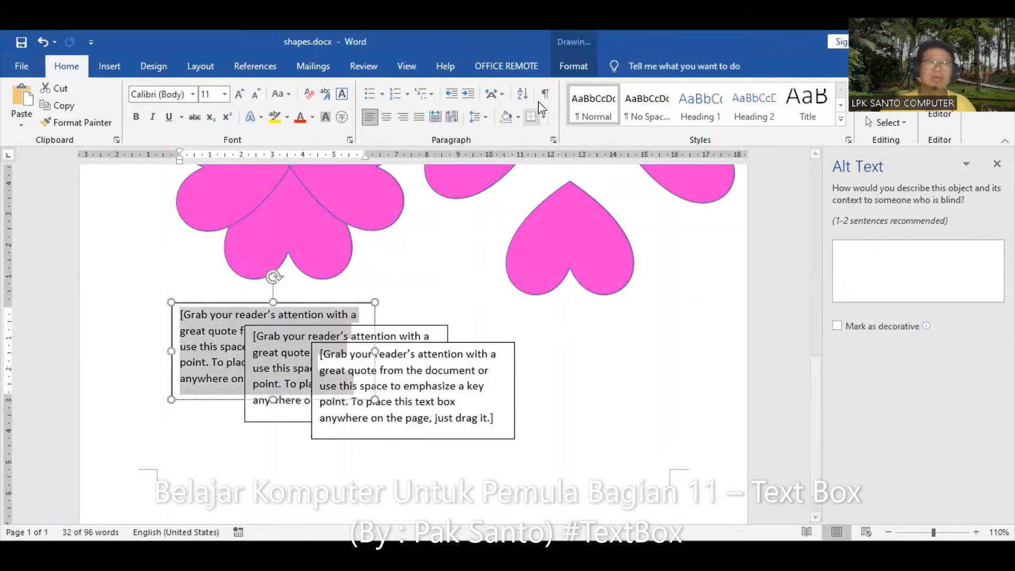
pyautogui.click(575, 66)
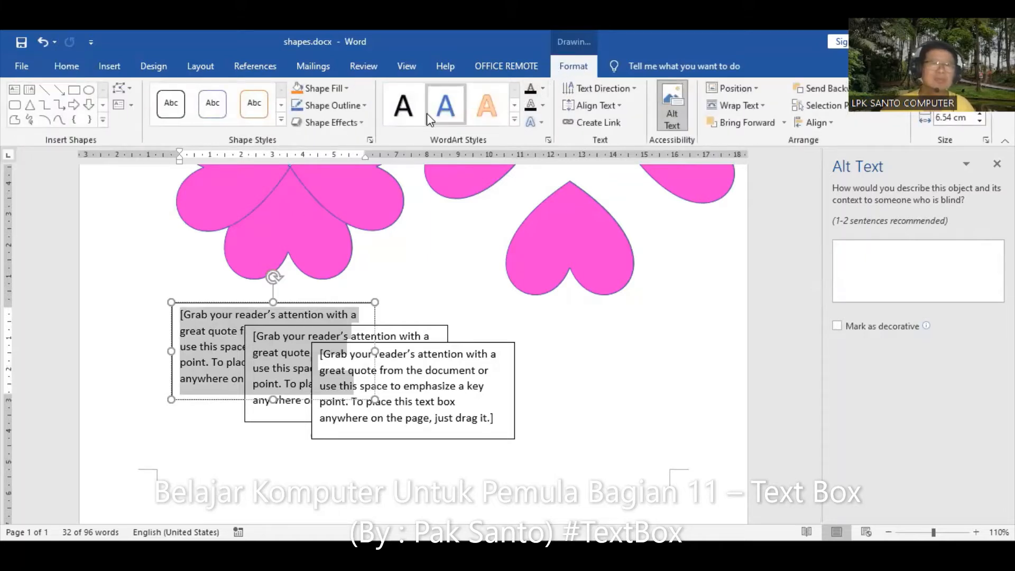
pyautogui.click(347, 90)
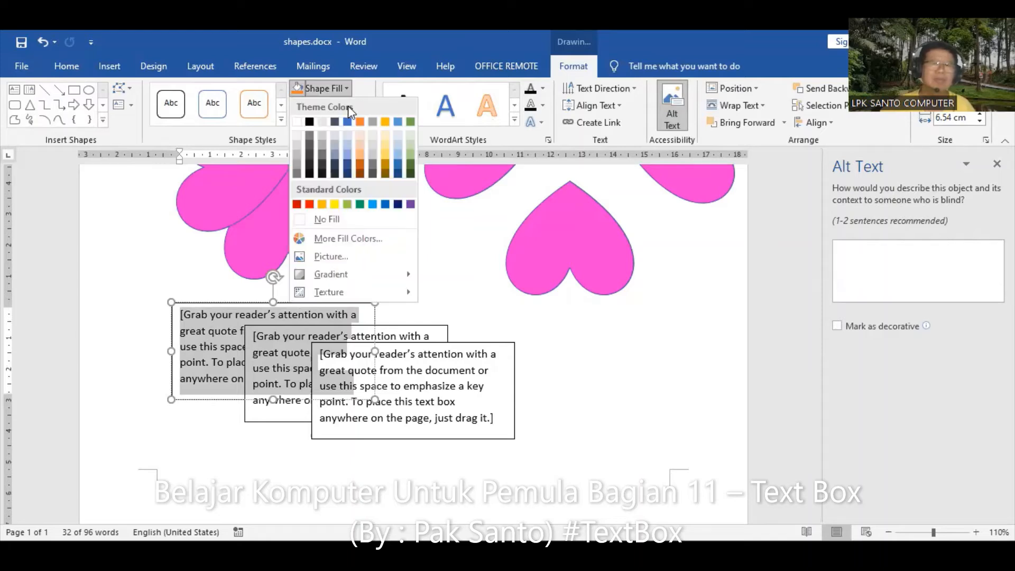
pyautogui.click(411, 154)
# Fill the middle text box with the standard yellow colour
pyautogui.click(339, 369)
pyautogui.click(287, 368)
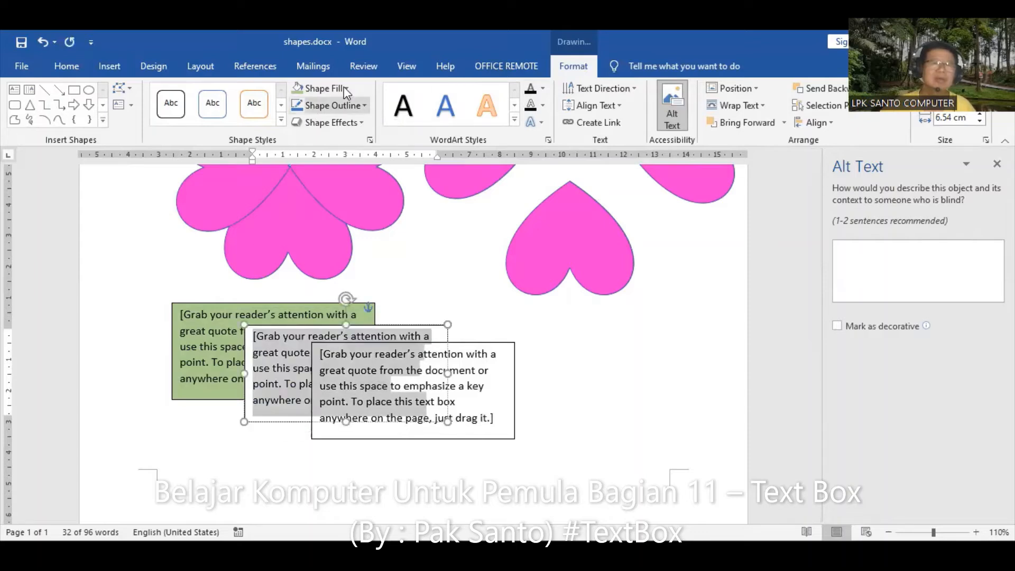
pyautogui.click(325, 88)
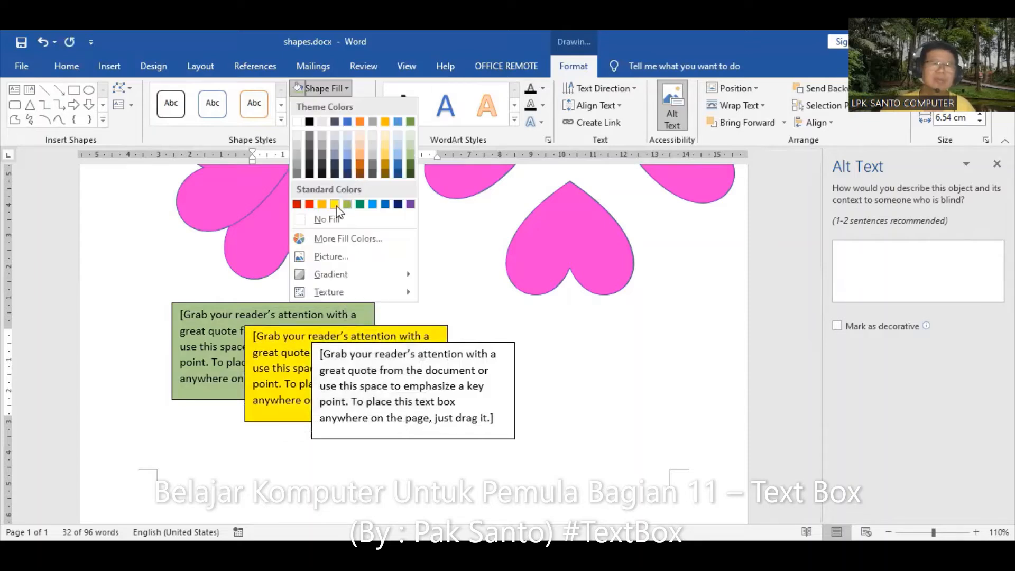
pyautogui.click(335, 204)
# Fill the third, frontmost text box with a light blue theme colour and deselect it
pyautogui.click(463, 372)
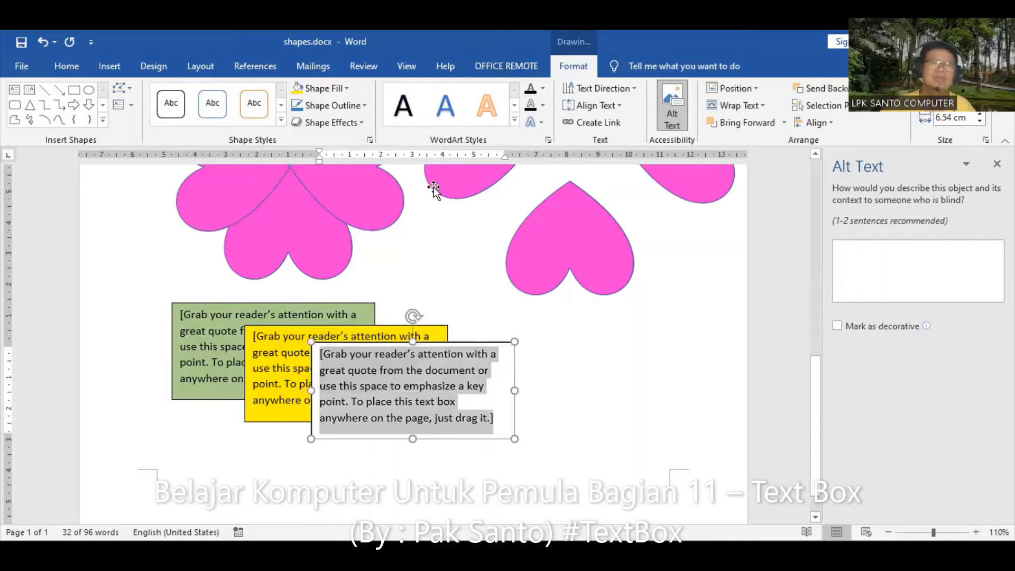
pyautogui.click(342, 88)
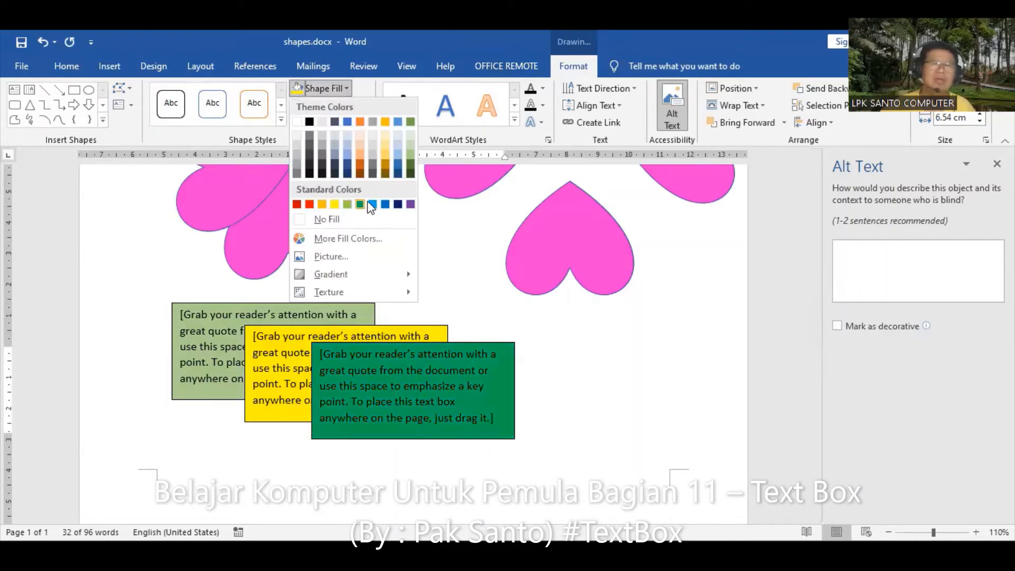
pyautogui.click(347, 153)
pyautogui.click(596, 319)
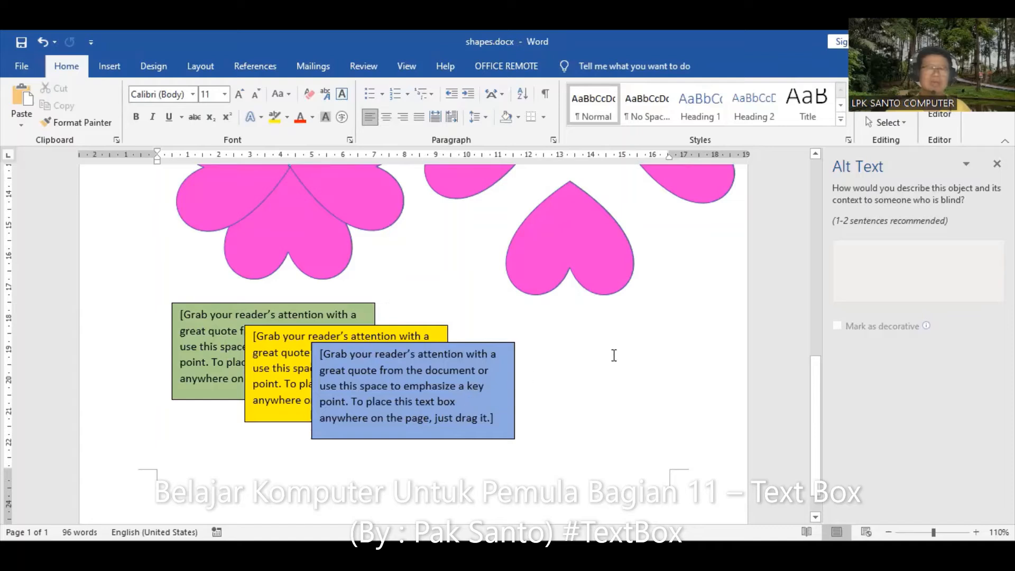
# Insert a page break in the blank area beside the text boxes and review the layout across both pages
pyautogui.scroll(-1, 652, 342)
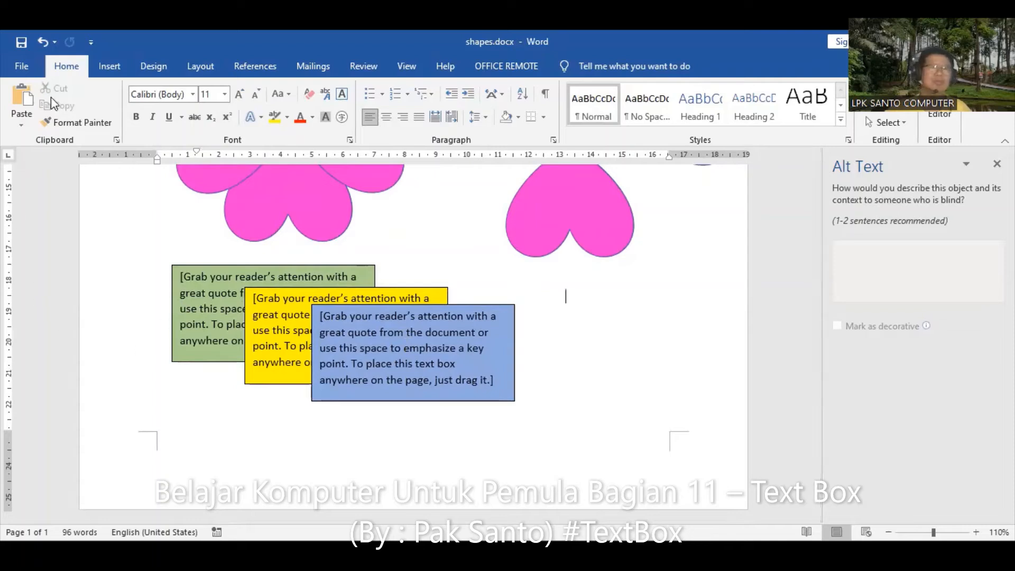
pyautogui.click(98, 73)
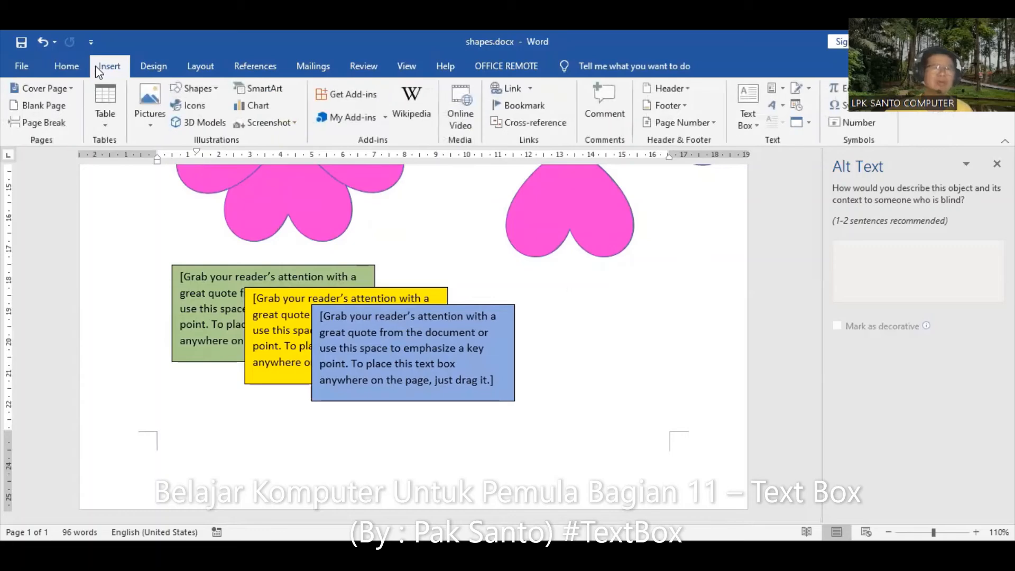
pyautogui.click(42, 123)
pyautogui.scroll(-3, 446, 356)
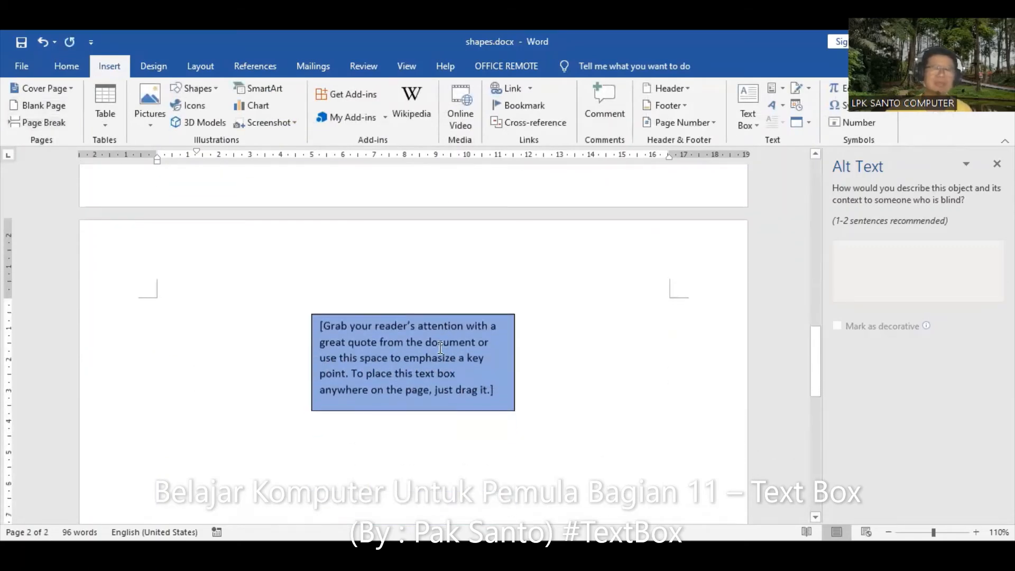
pyautogui.scroll(5, 440, 345)
pyautogui.scroll(-5, 429, 365)
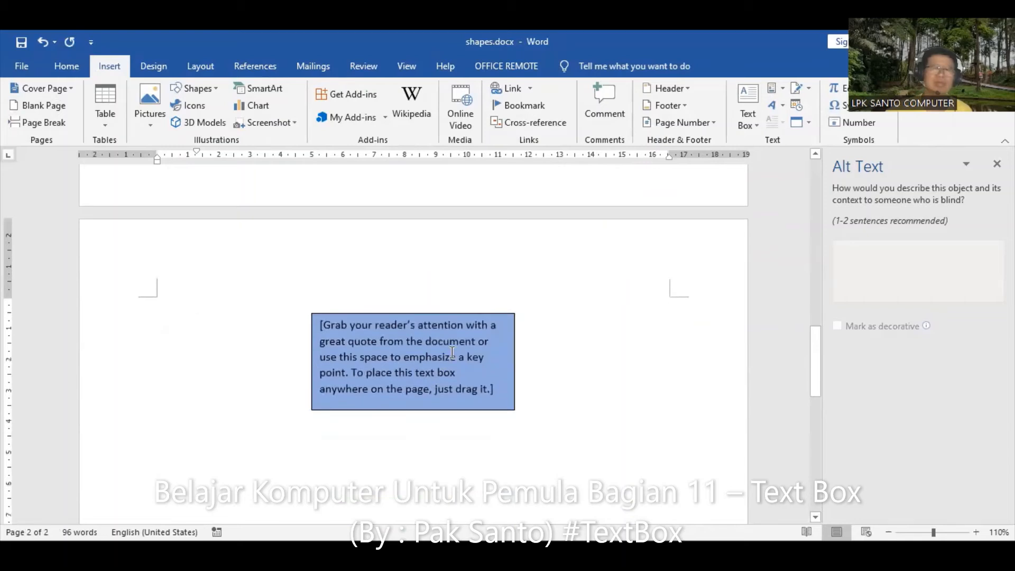
pyautogui.scroll(3, 470, 303)
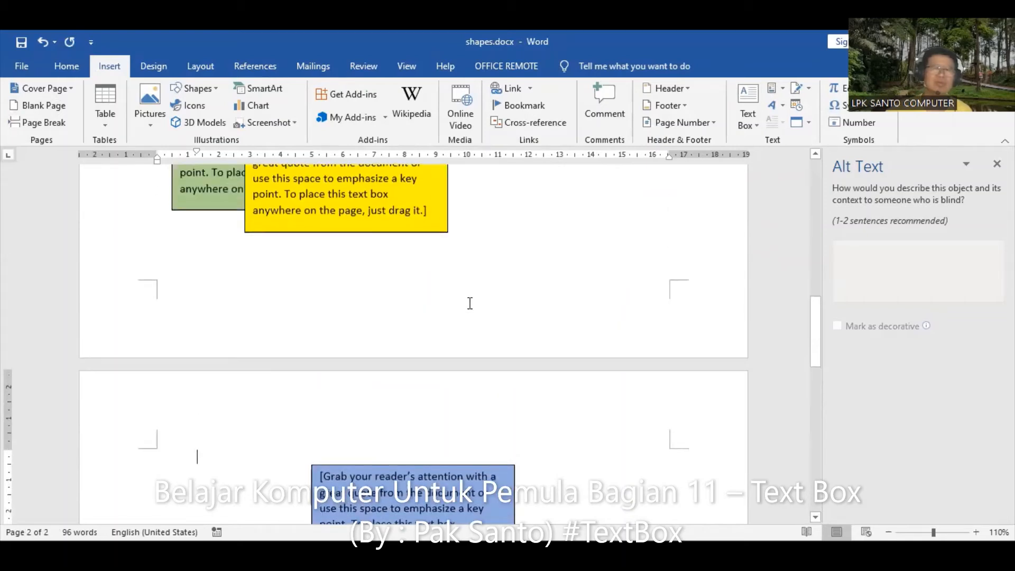
# Move the blue text box from page 2 back onto page 1, overlapping the yellow box's lower-right corner, and deselect it
pyautogui.click(450, 465)
pyautogui.moveTo(462, 464); pyautogui.dragTo(485, 239)
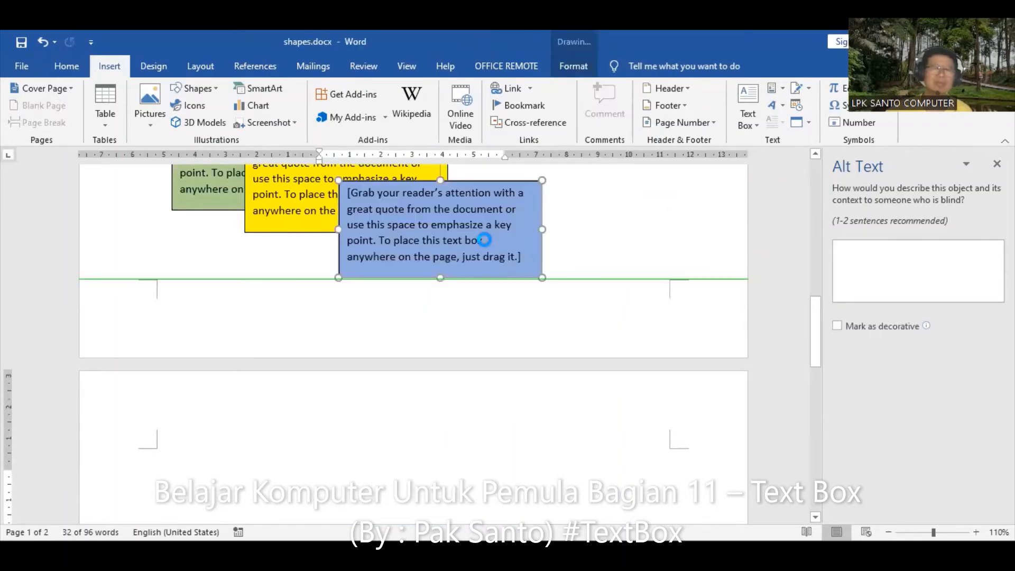
pyautogui.click(458, 460)
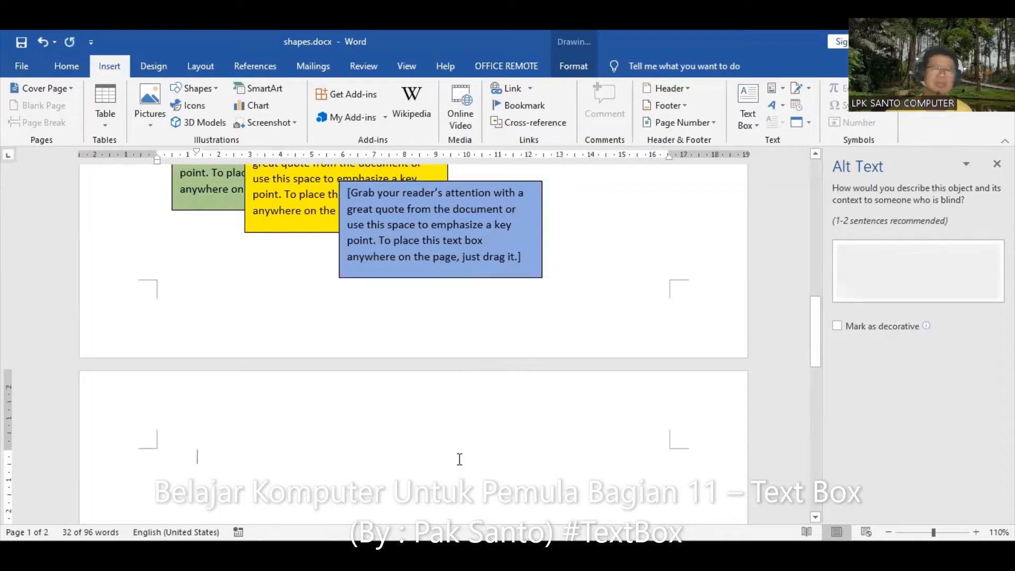
pyautogui.scroll(2, 451, 331)
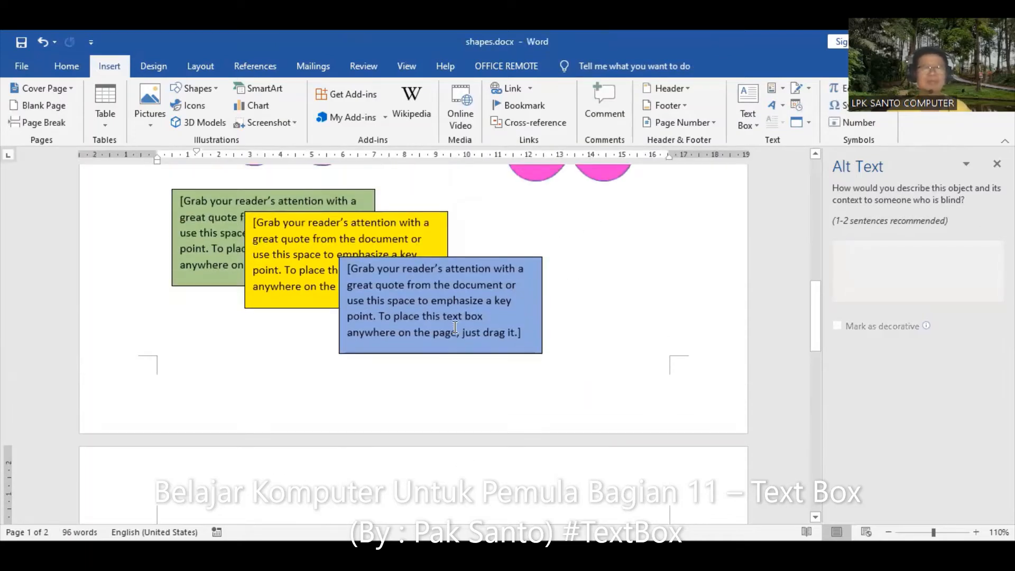
# Insert an Austin Quote text box on page 2
pyautogui.scroll(-2, 456, 328)
pyautogui.scroll(-1, 455, 328)
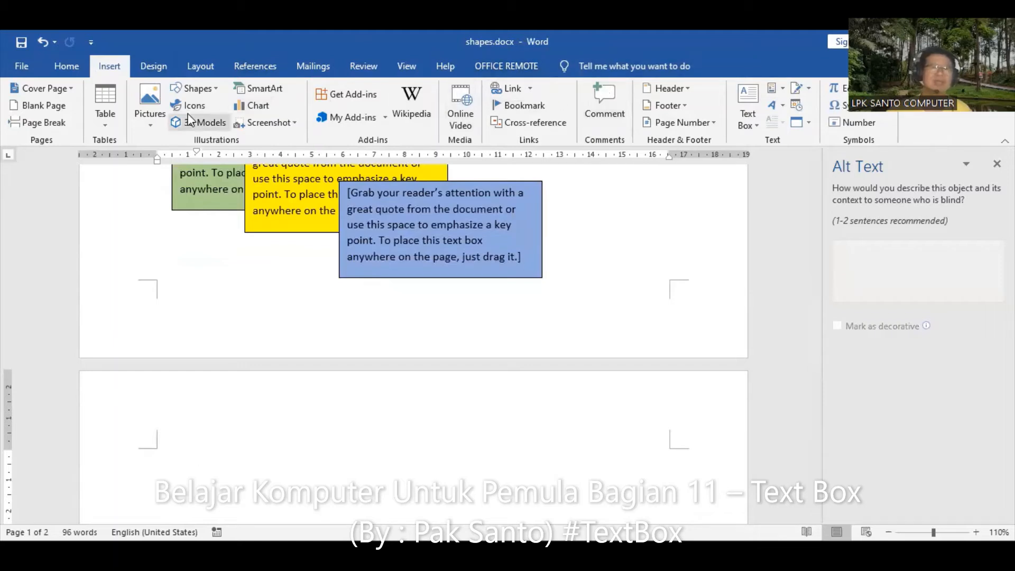
pyautogui.click(747, 97)
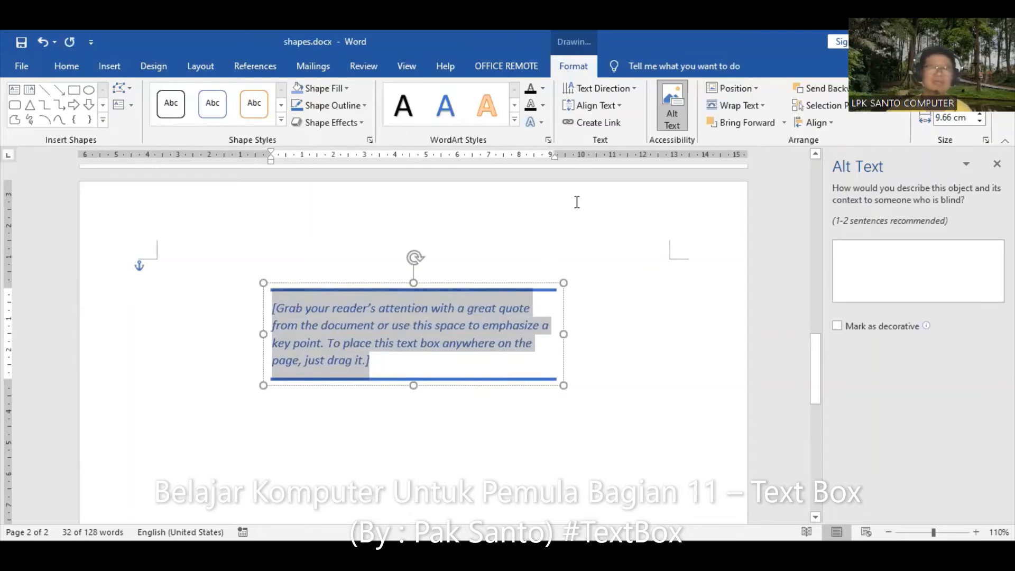
# Insert a second Austin Quote on page 2 and place it diagonally below and right of the first, partly overlapping it
pyautogui.click(109, 67)
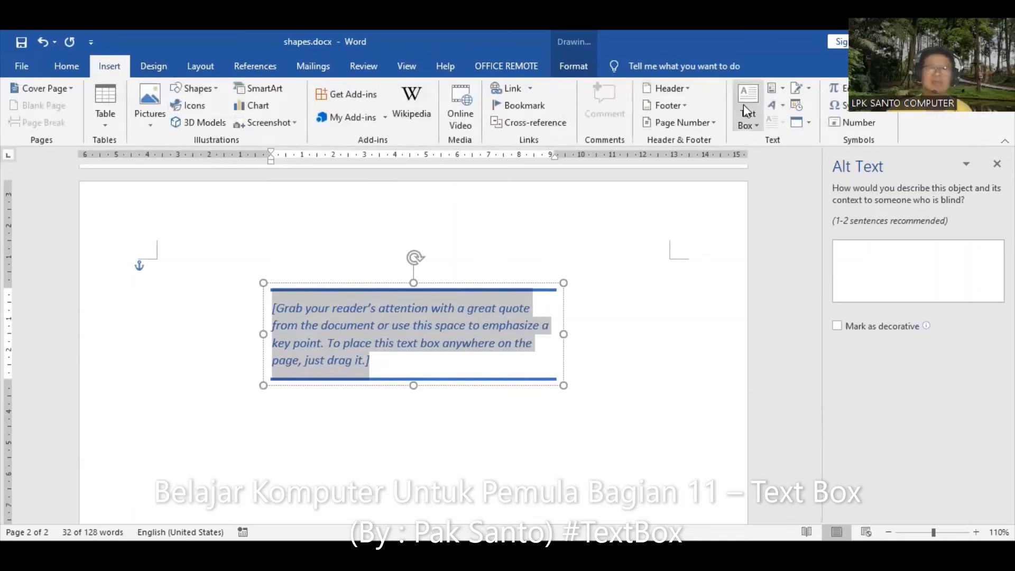
pyautogui.click(759, 126)
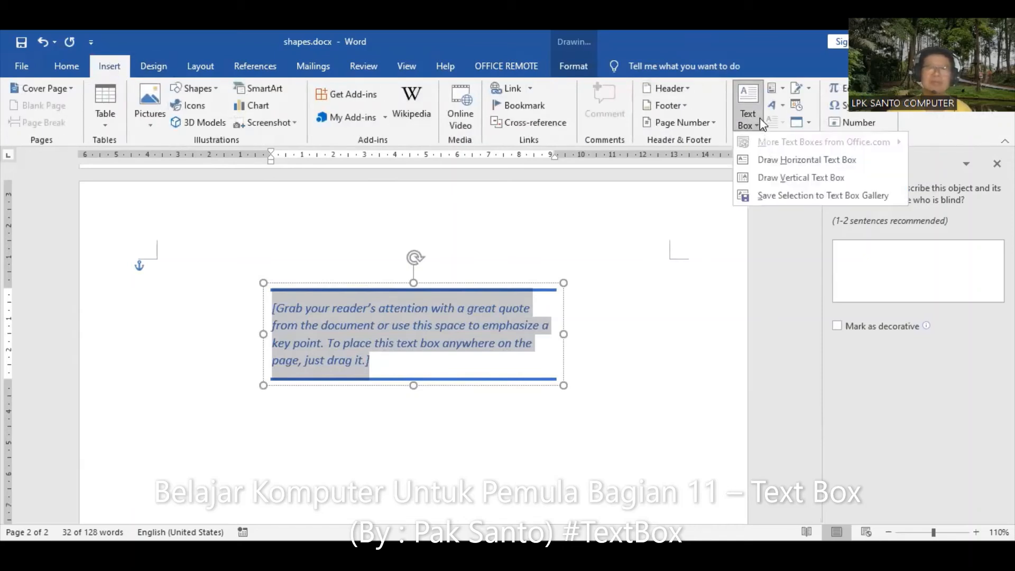
pyautogui.click(753, 129)
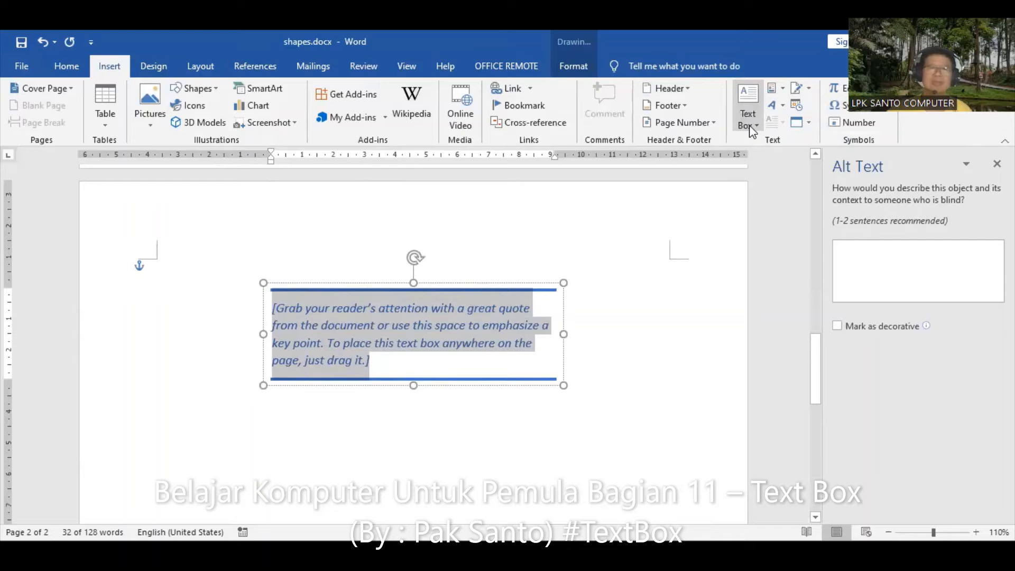
pyautogui.click(752, 130)
pyautogui.click(305, 427)
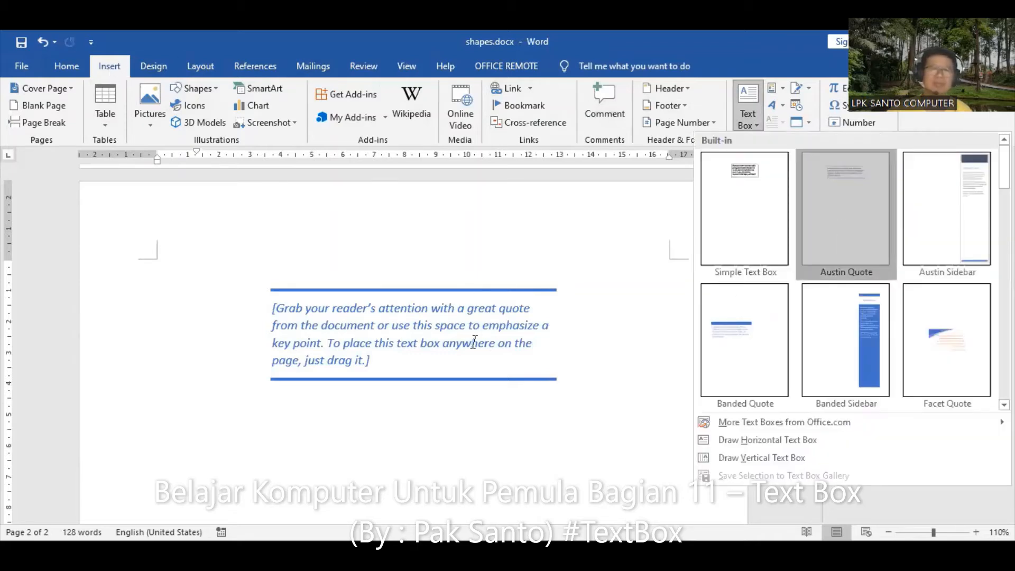
pyautogui.moveTo(470, 384); pyautogui.dragTo(542, 317)
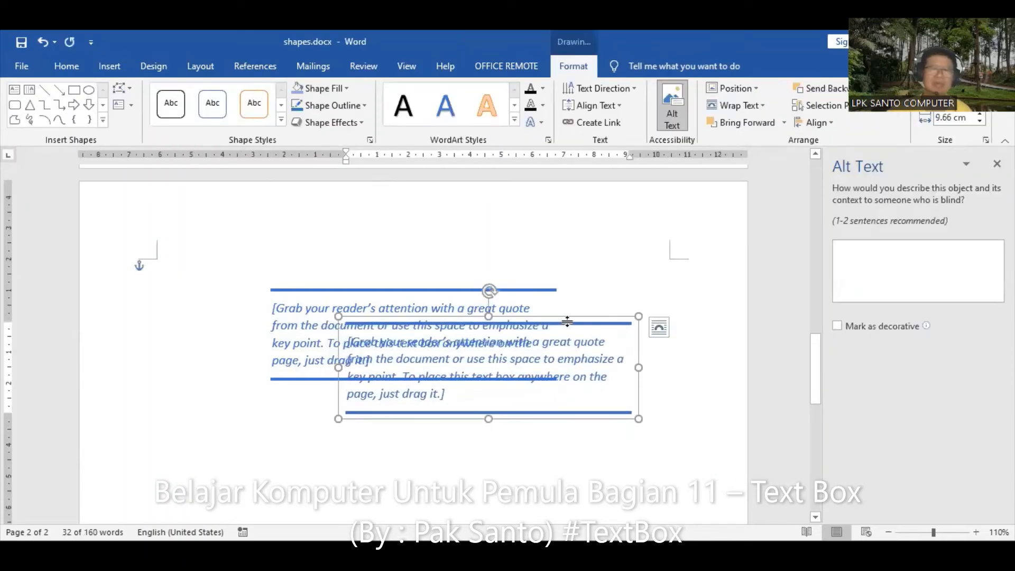
pyautogui.click(664, 262)
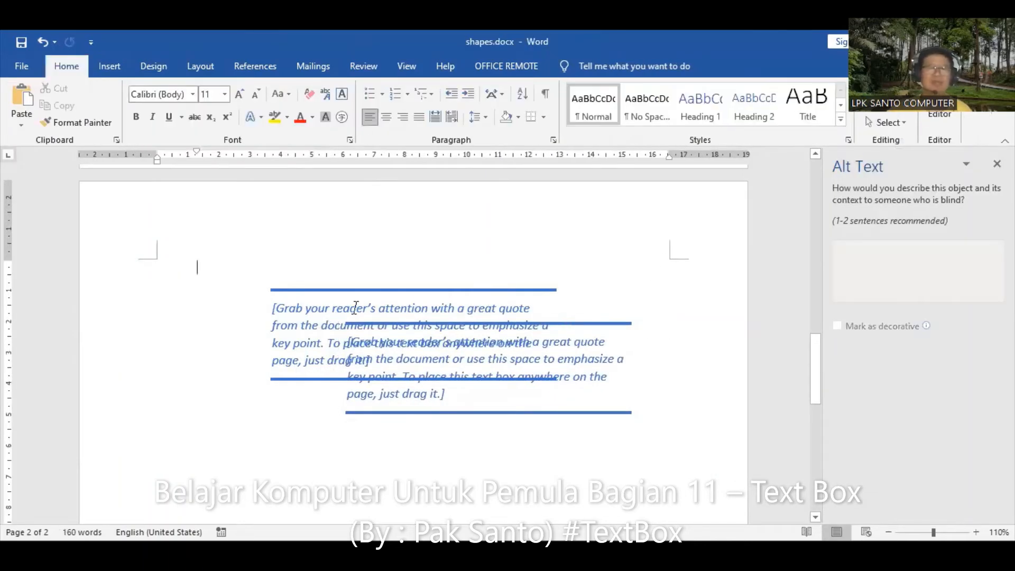
# Fill the first Austin Quote text box with a light orange theme colour
pyautogui.click(325, 307)
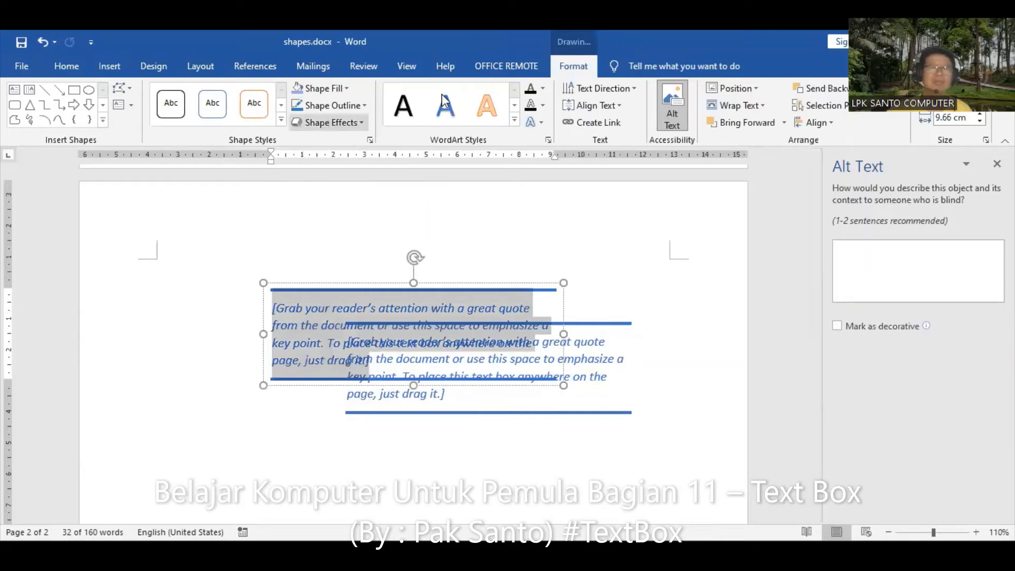
pyautogui.click(339, 91)
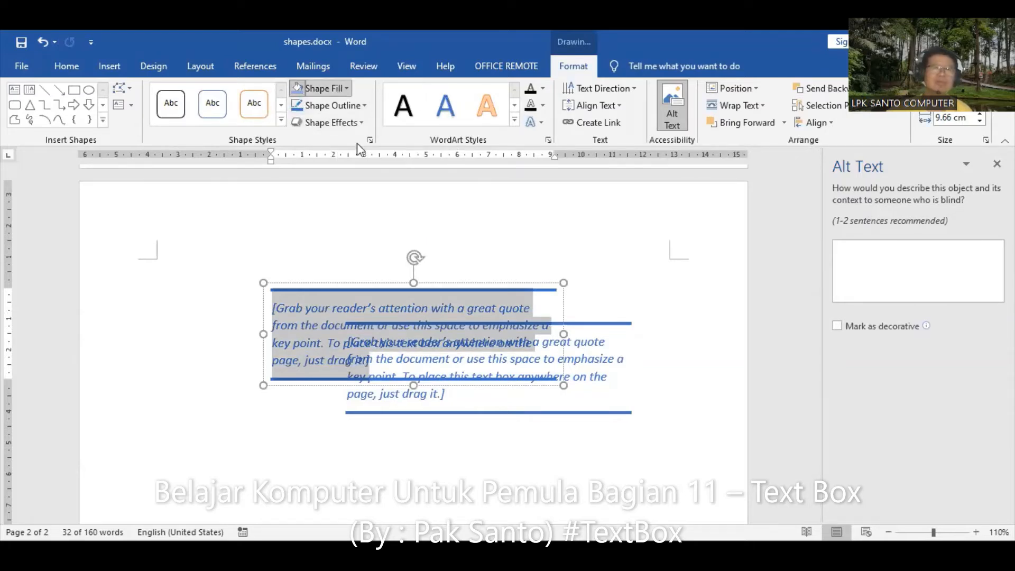
pyautogui.click(358, 146)
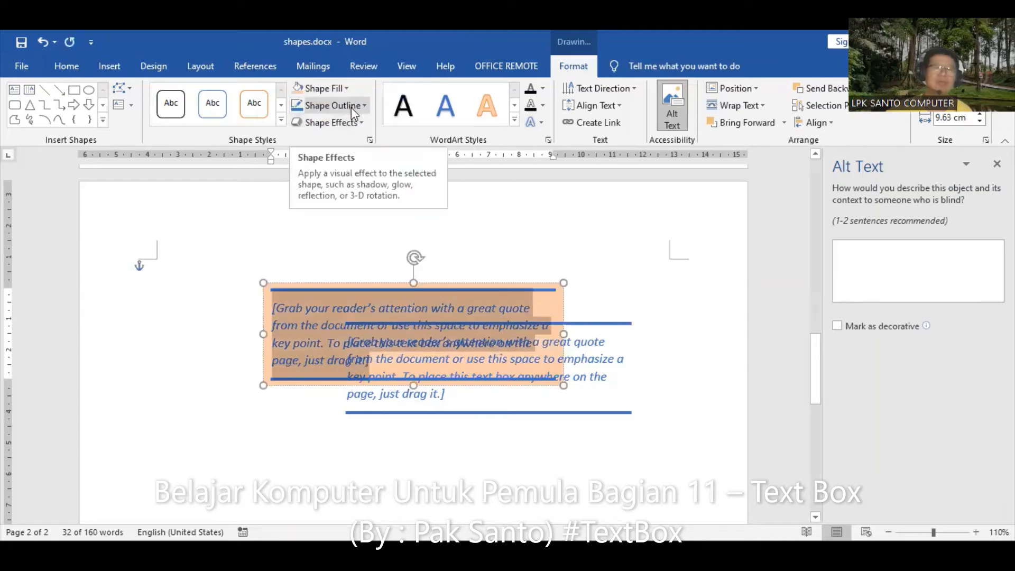
# Give the first Austin Quote text box a custom bright pink outline and deselect it
pyautogui.click(352, 107)
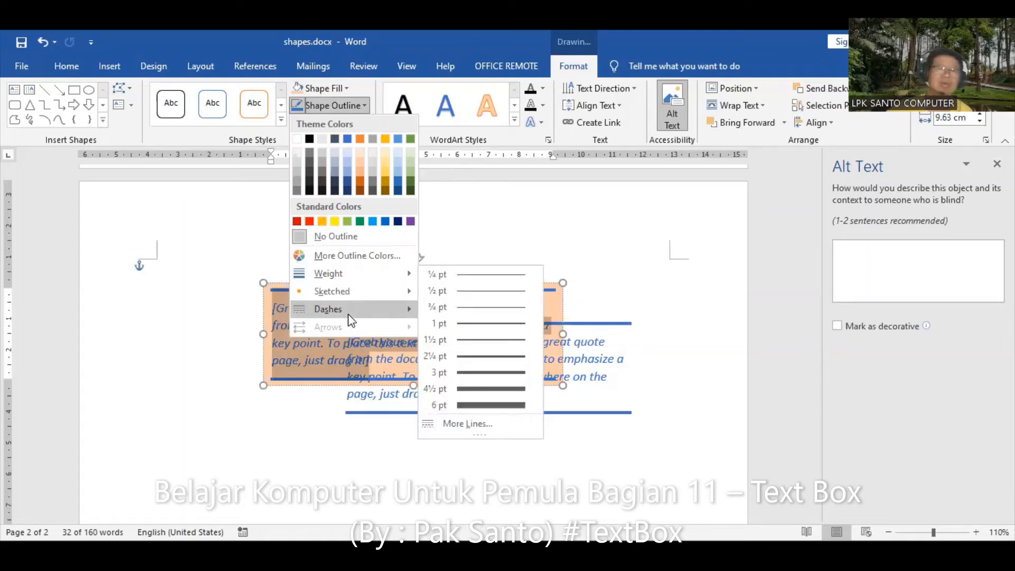
pyautogui.click(370, 259)
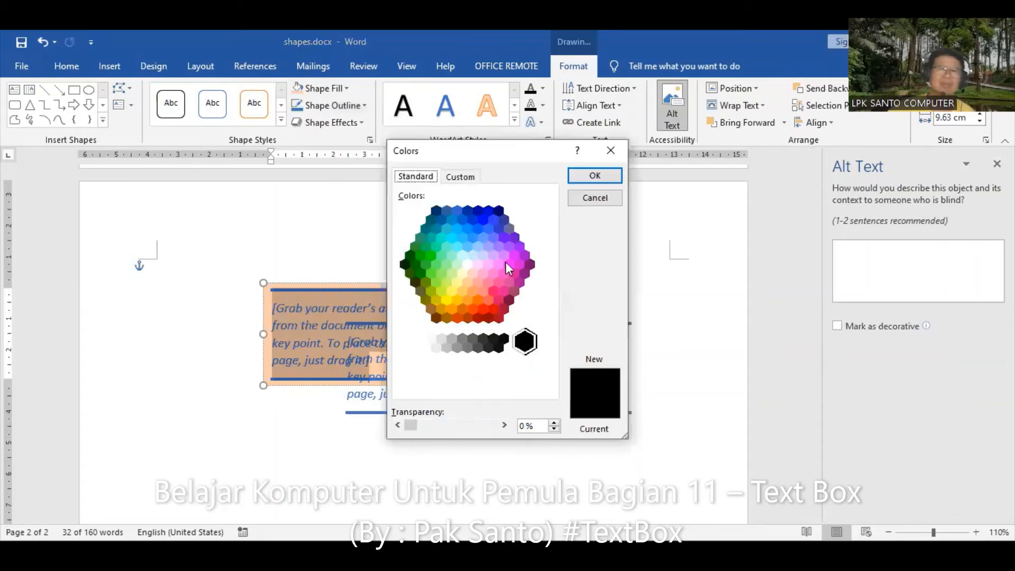
pyautogui.click(509, 265)
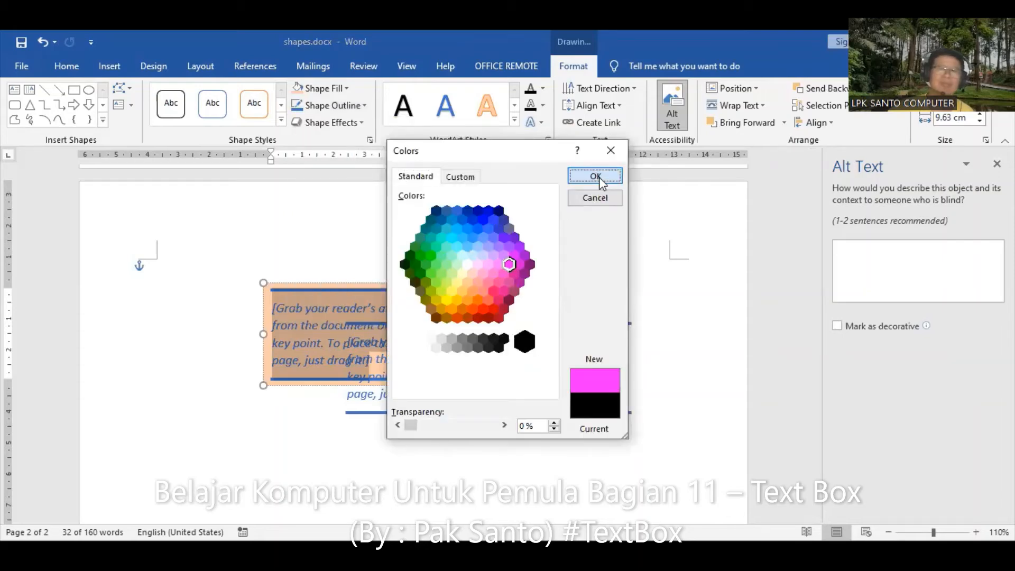
pyautogui.click(599, 176)
pyautogui.click(530, 267)
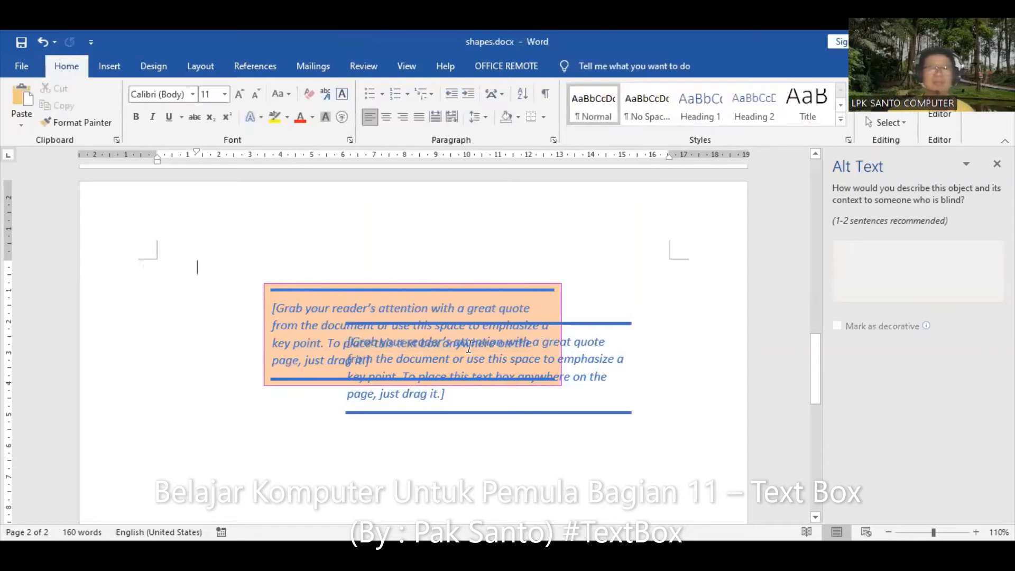
# Examine how the unfilled second Austin Quote overlaps the filled one, comparing them with the coloured text boxes on page 1
pyautogui.click(610, 327)
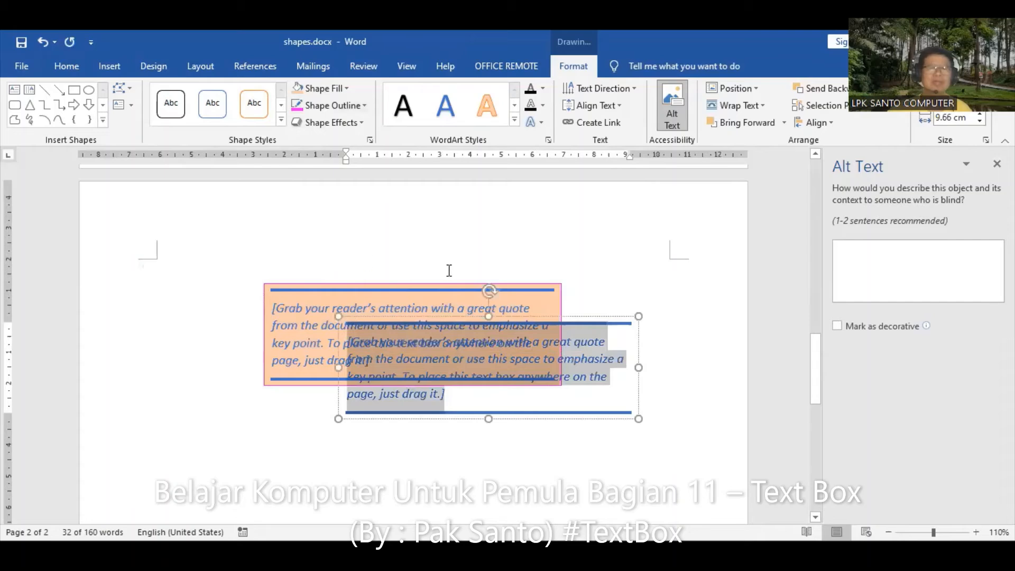
pyautogui.scroll(5, 449, 270)
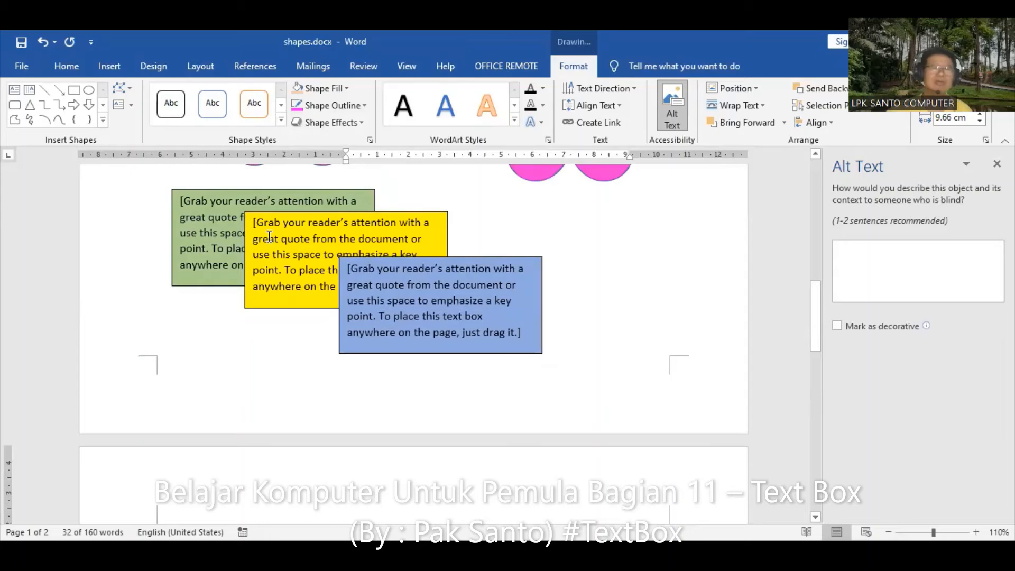
pyautogui.scroll(-5, 288, 243)
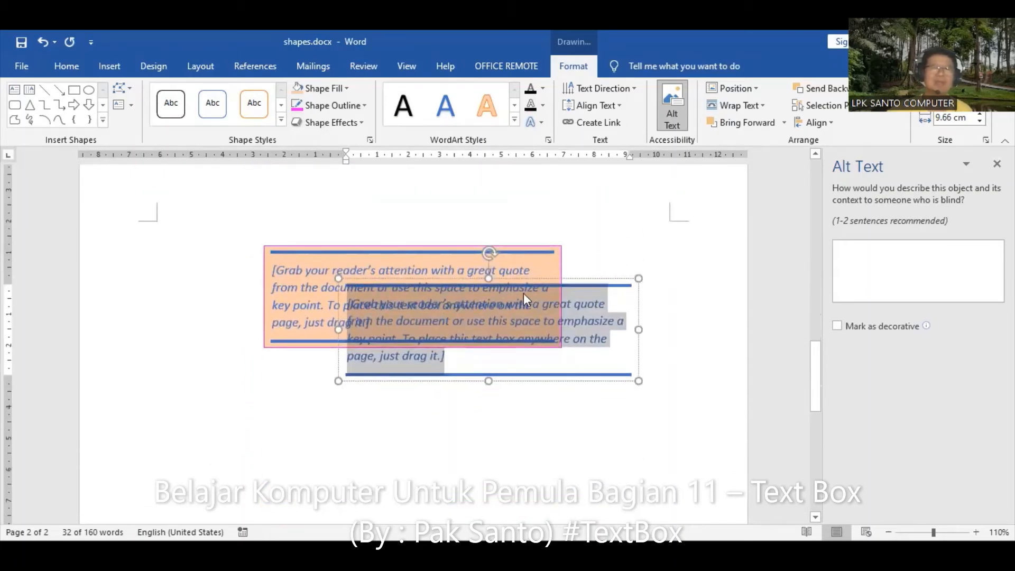
pyautogui.moveTo(533, 296); pyautogui.dragTo(534, 295)
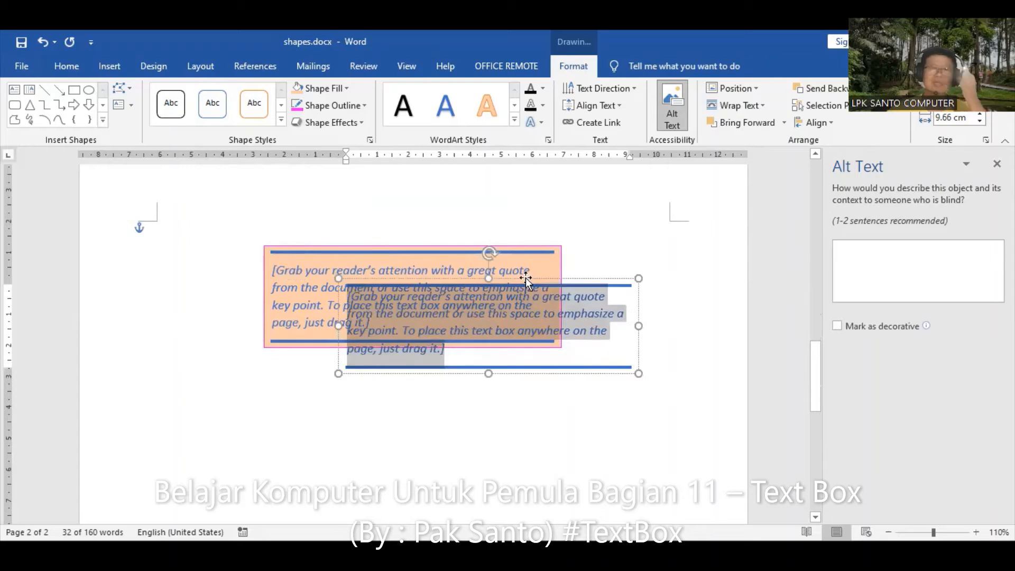
pyautogui.click(550, 286)
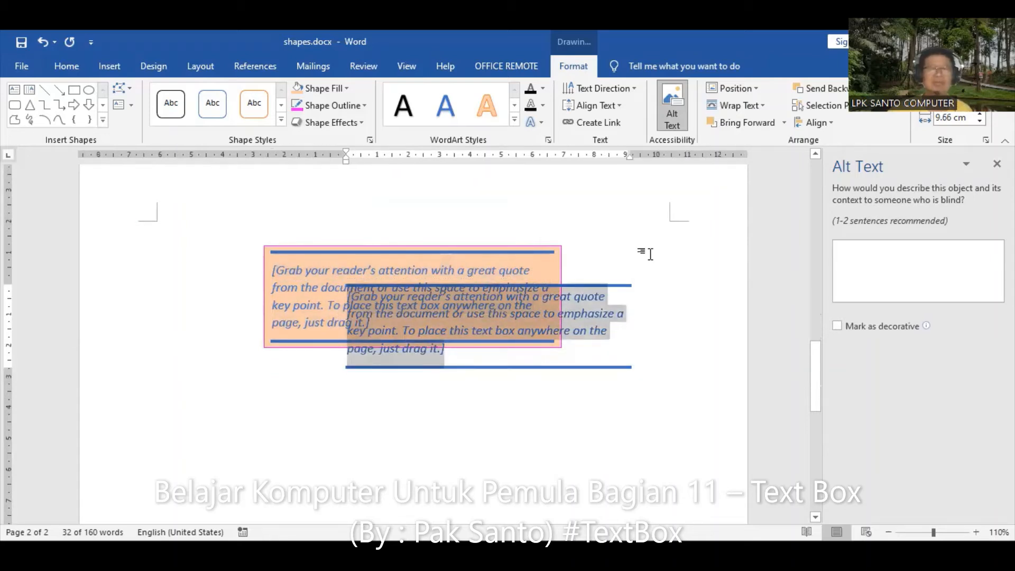
pyautogui.click(668, 324)
# Insert a Banded Sidebar text box on page 2 and review it from its title down to its lower end
pyautogui.scroll(-5, 671, 324)
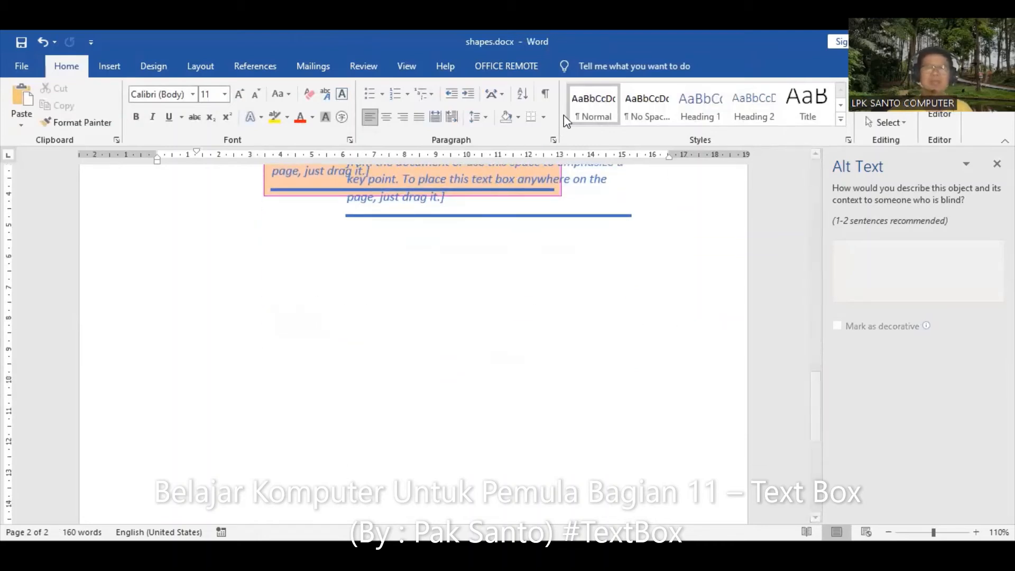
pyautogui.click(112, 67)
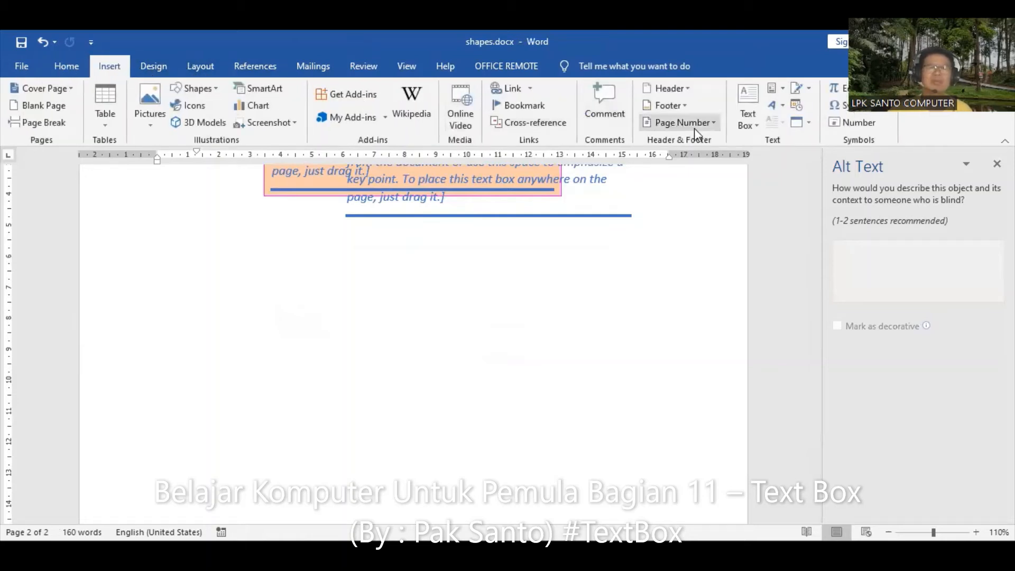
pyautogui.click(748, 106)
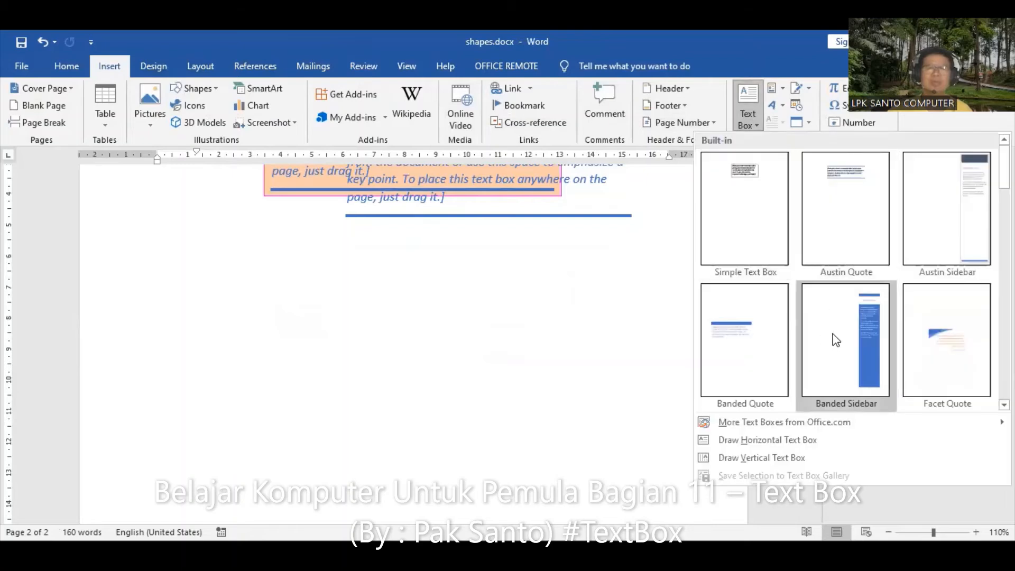
pyautogui.click(859, 347)
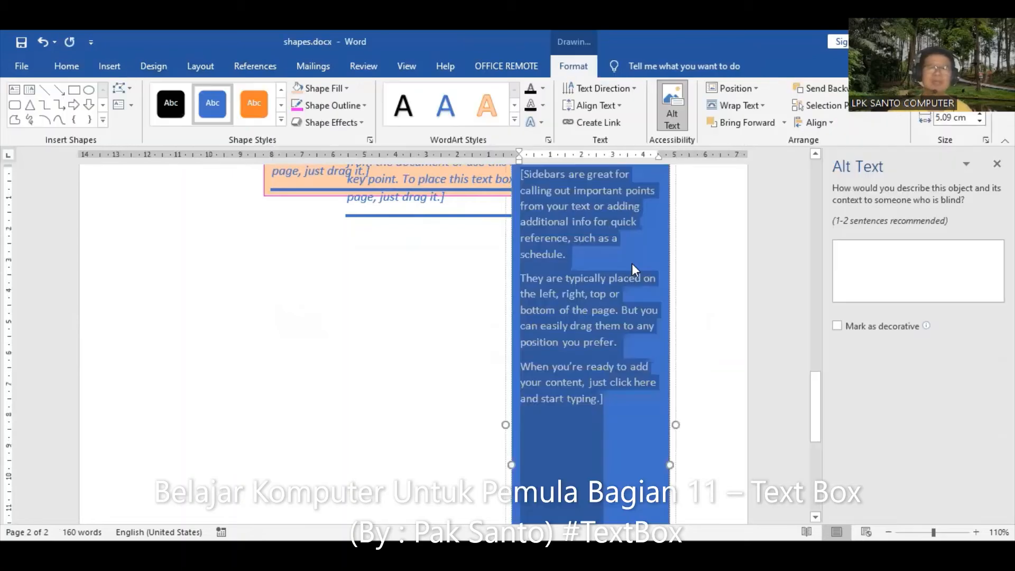
pyautogui.scroll(-6, 741, 264)
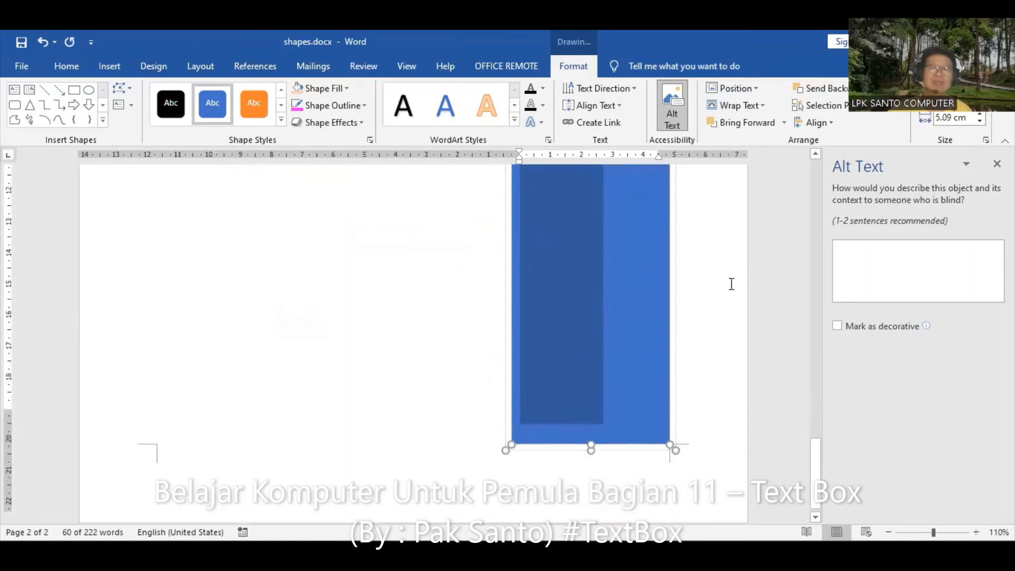
pyautogui.scroll(8, 730, 285)
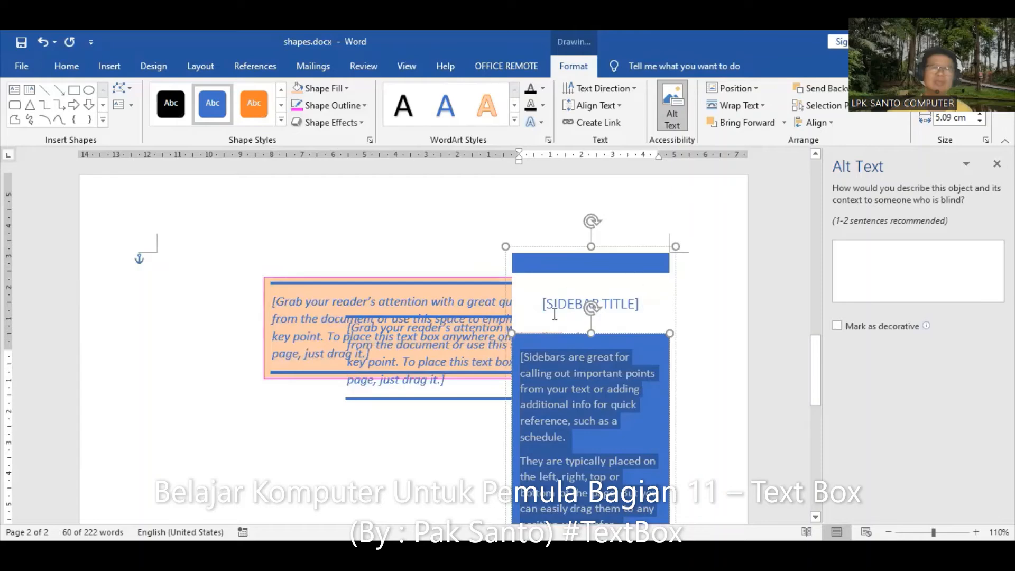
pyautogui.scroll(-15, 613, 283)
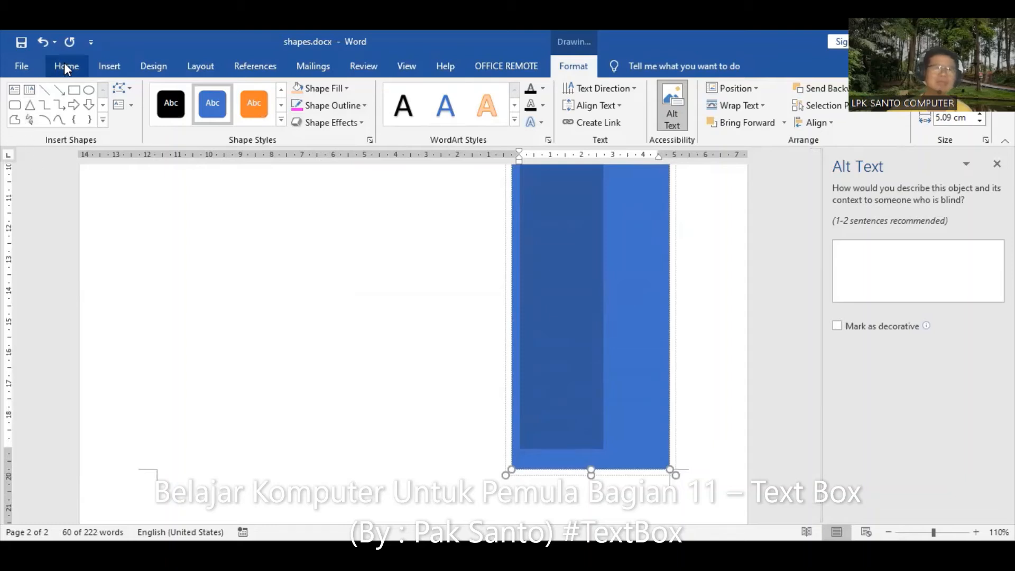
# Insert page breaks from the blank area beside the Banded Sidebar to continue on a new page
pyautogui.click(109, 66)
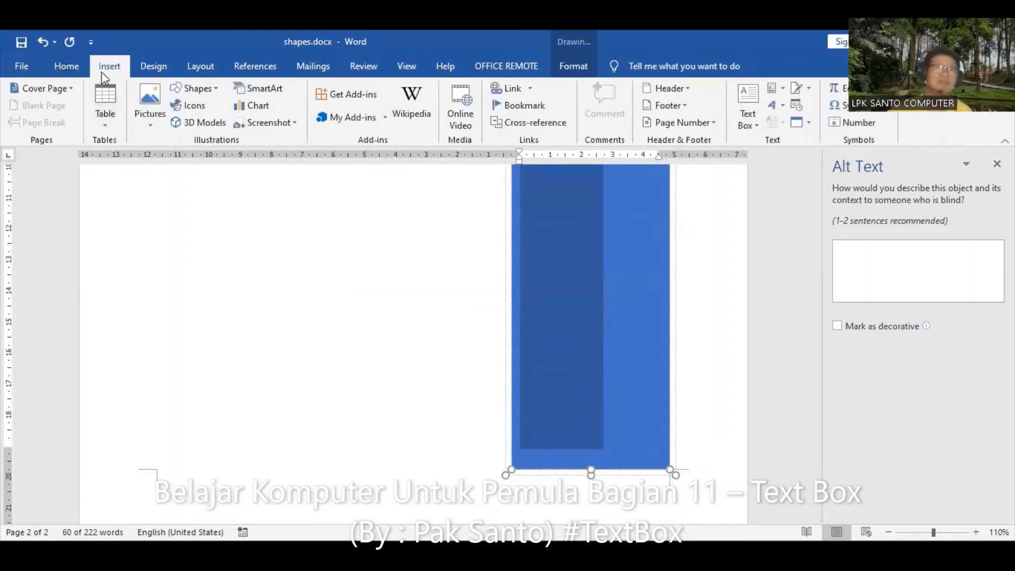
pyautogui.click(325, 393)
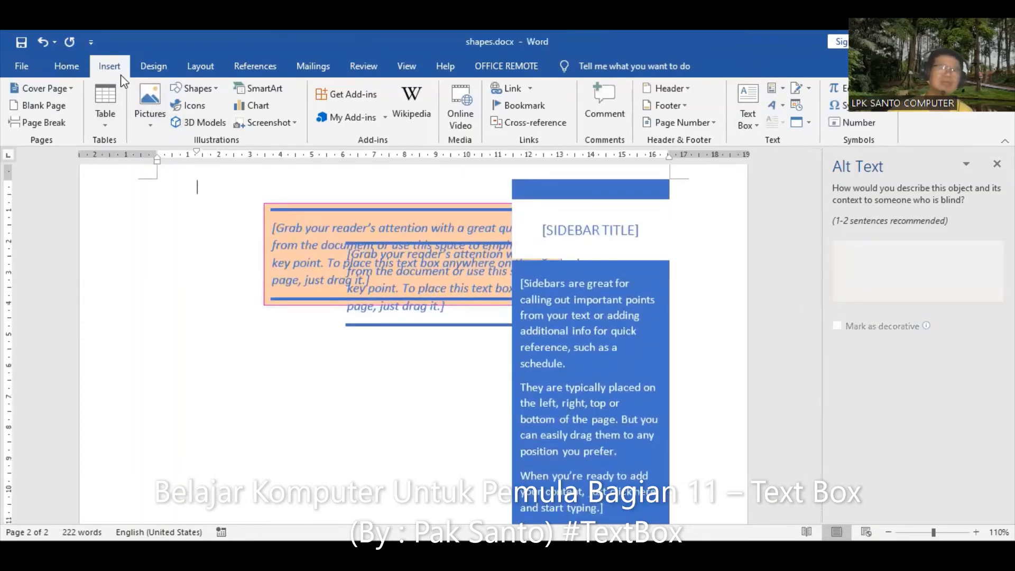
pyautogui.click(55, 121)
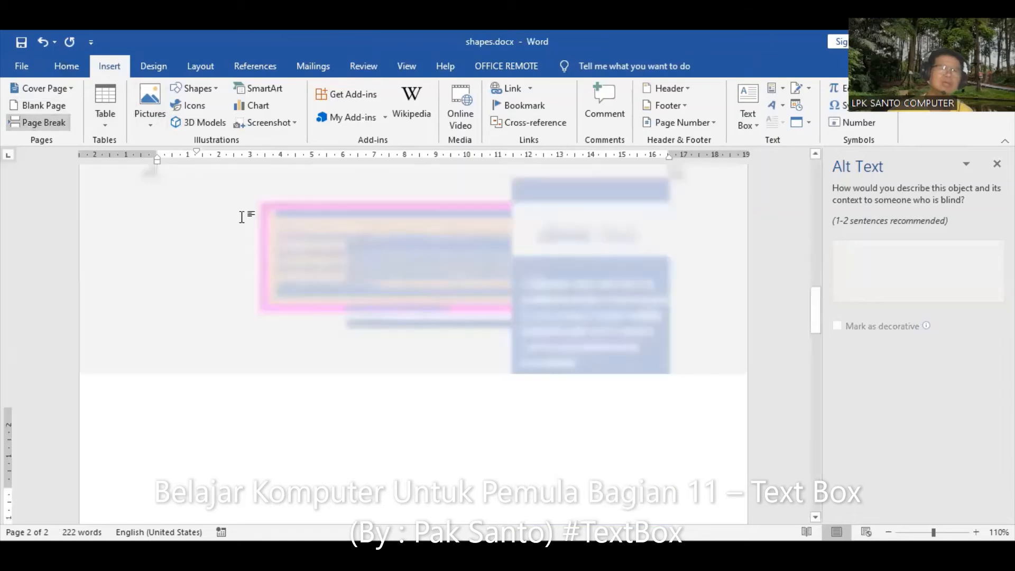
pyautogui.scroll(-15, 403, 306)
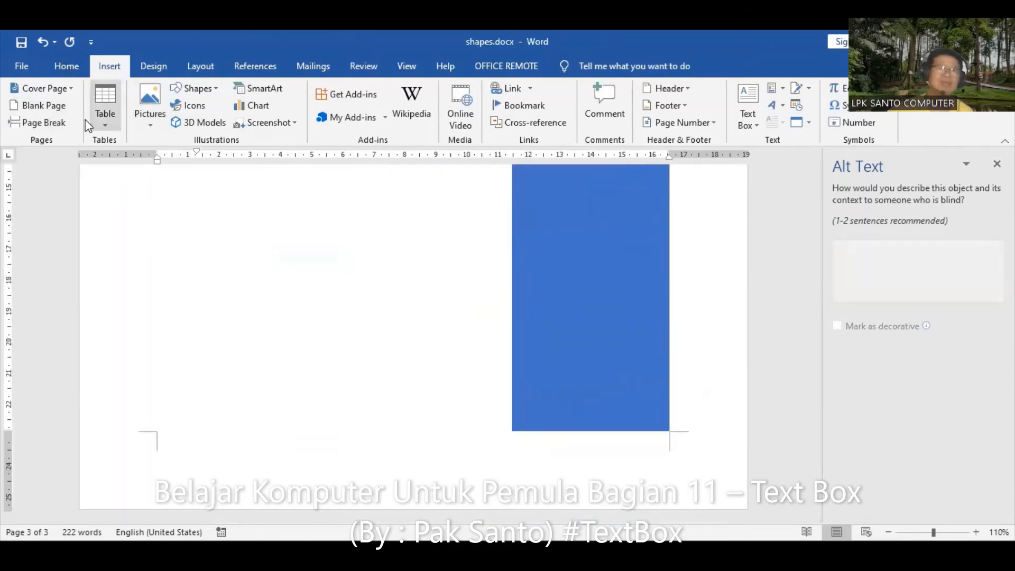
pyautogui.click(52, 127)
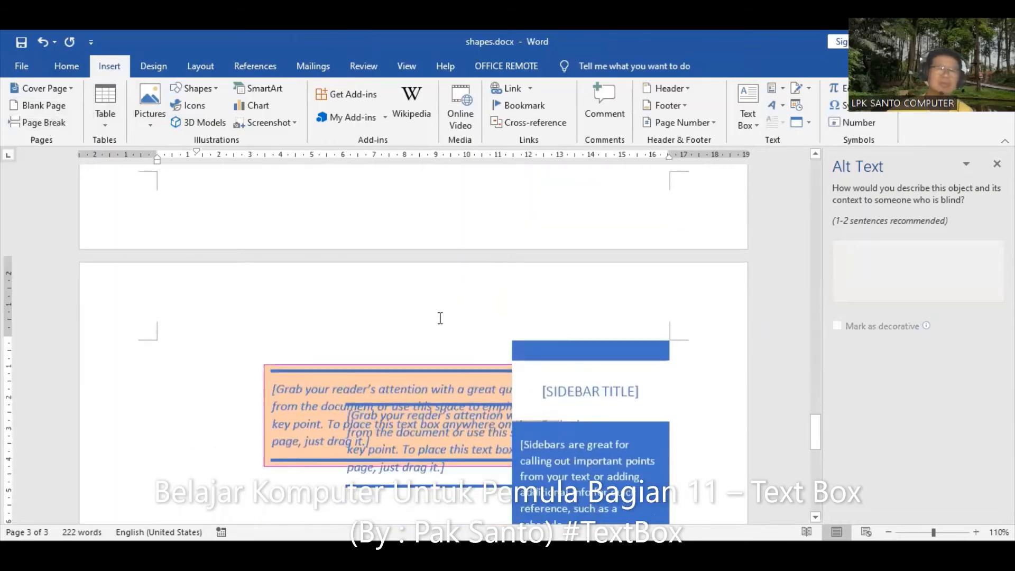
# Insert a Banded Sidebar text box on the blank new page above the Austin Quote page
pyautogui.scroll(20, 442, 303)
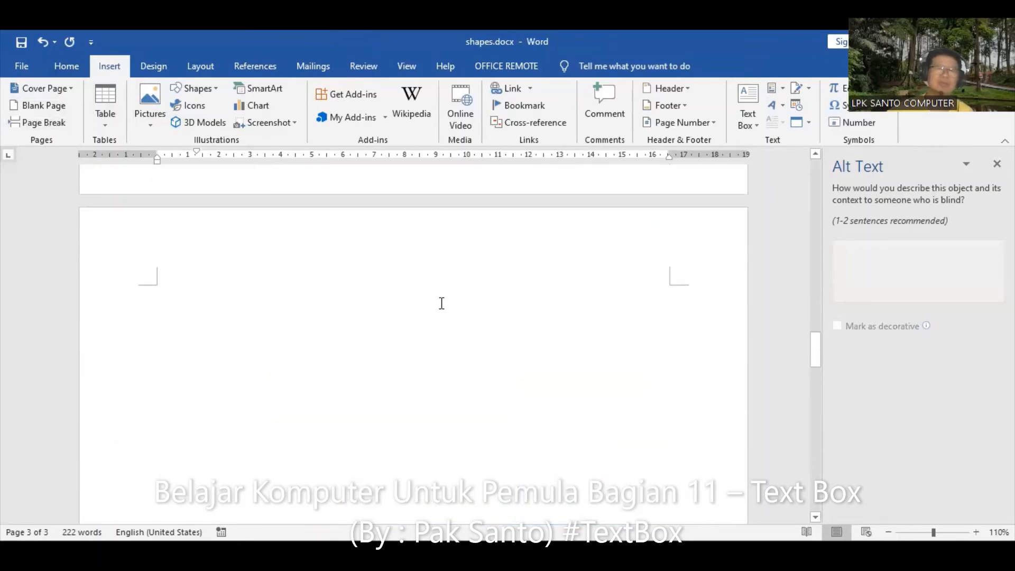
pyautogui.click(331, 308)
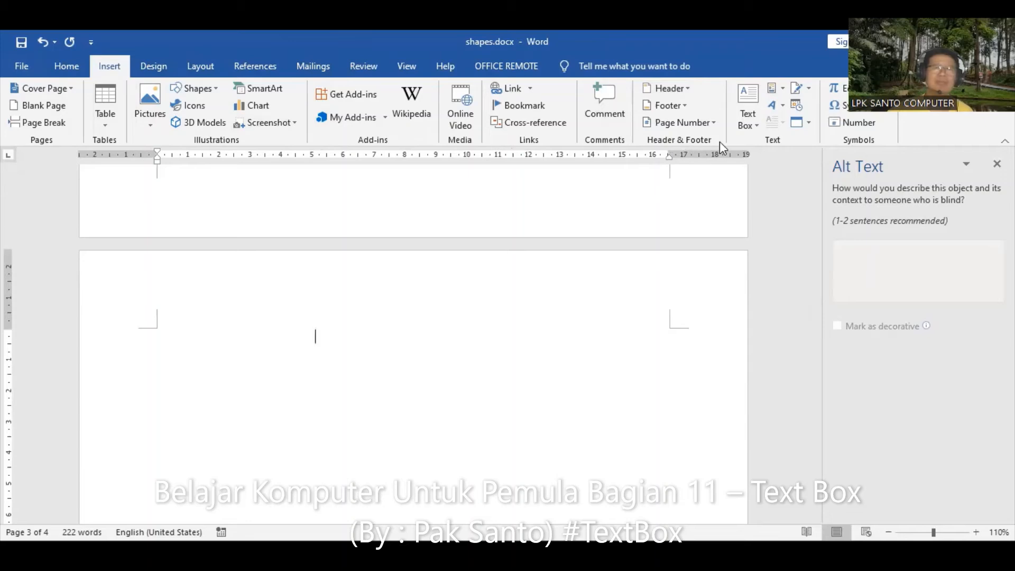
pyautogui.click(757, 119)
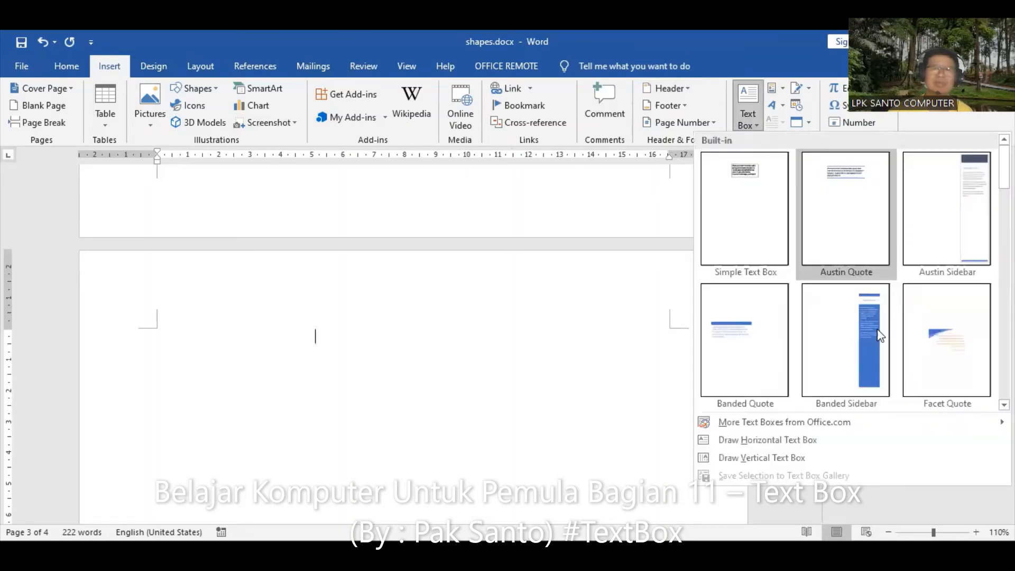
pyautogui.click(845, 335)
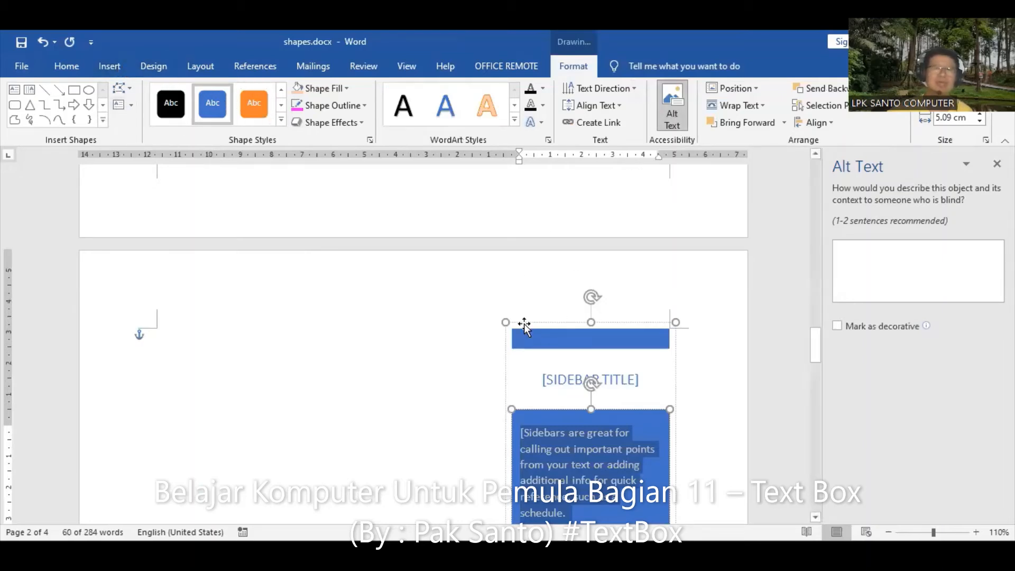
# Copy the new Banded Sidebar's selected placeholder text and paste it back in place
pyautogui.click(67, 65)
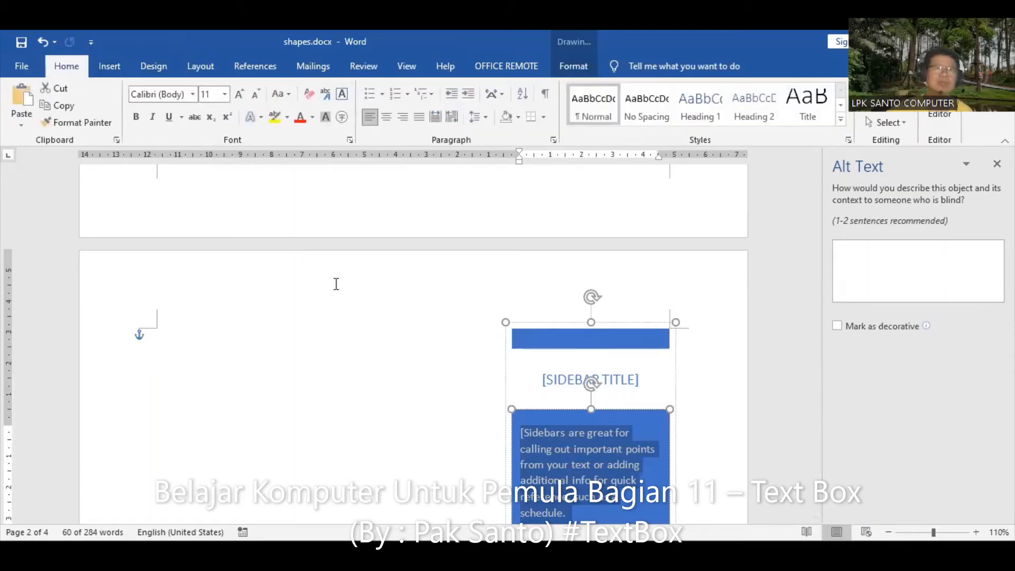
pyautogui.click(63, 105)
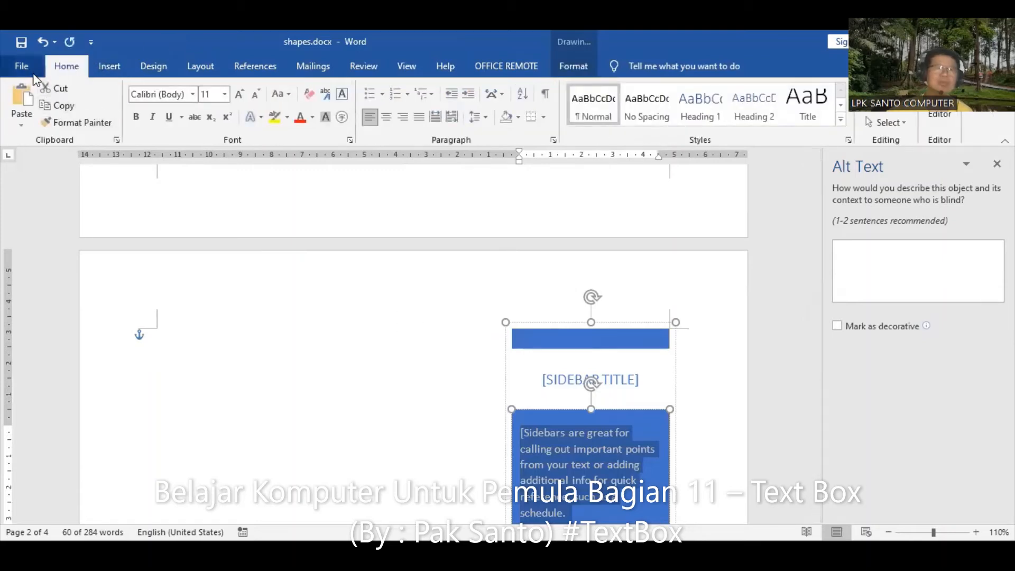
pyautogui.click(17, 85)
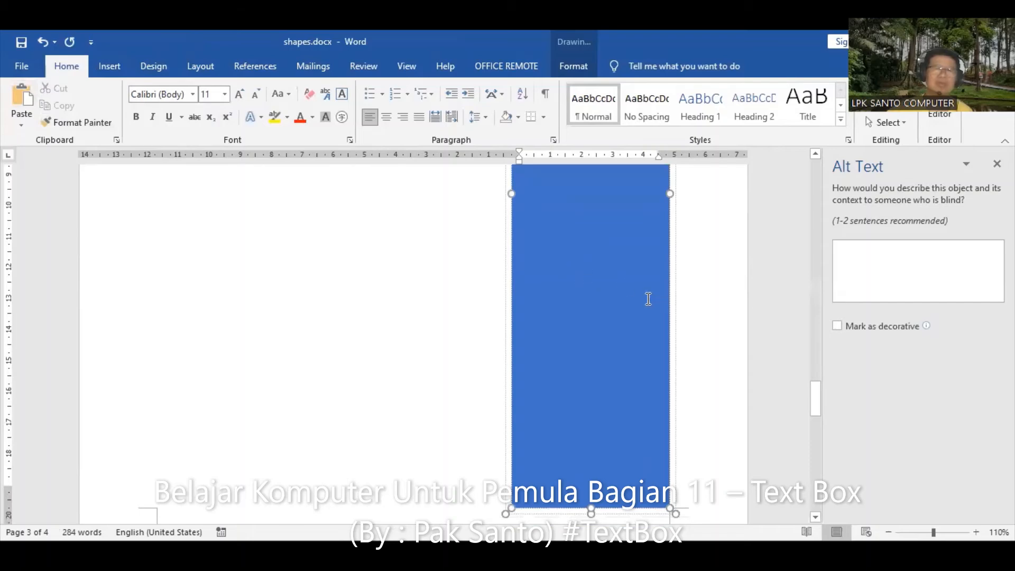
# Examine the new Banded Sidebar along its full height, comparing it with the coloured text boxes on page 1
pyautogui.scroll(10, 648, 299)
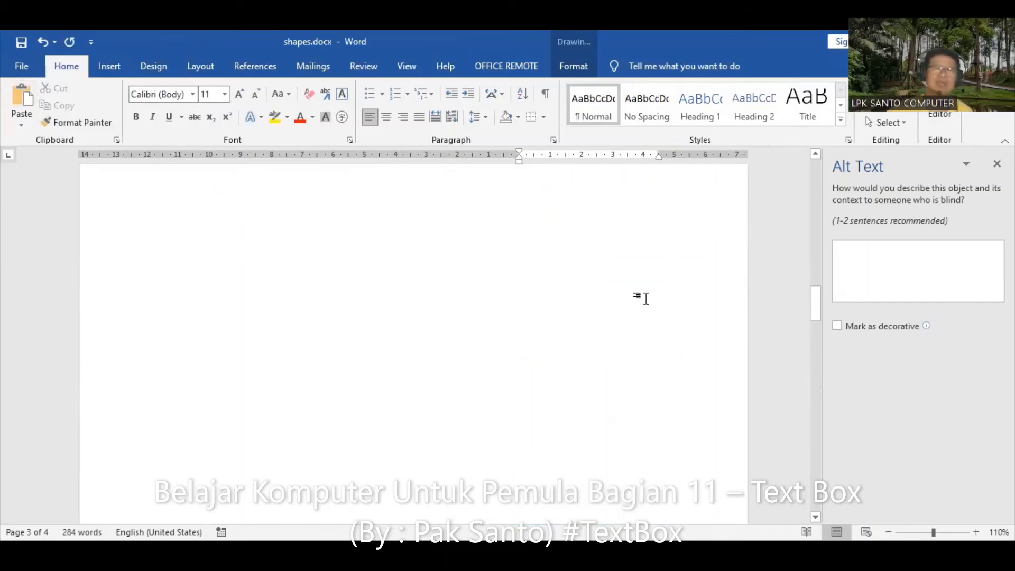
pyautogui.scroll(10, 647, 299)
pyautogui.scroll(-4, 652, 308)
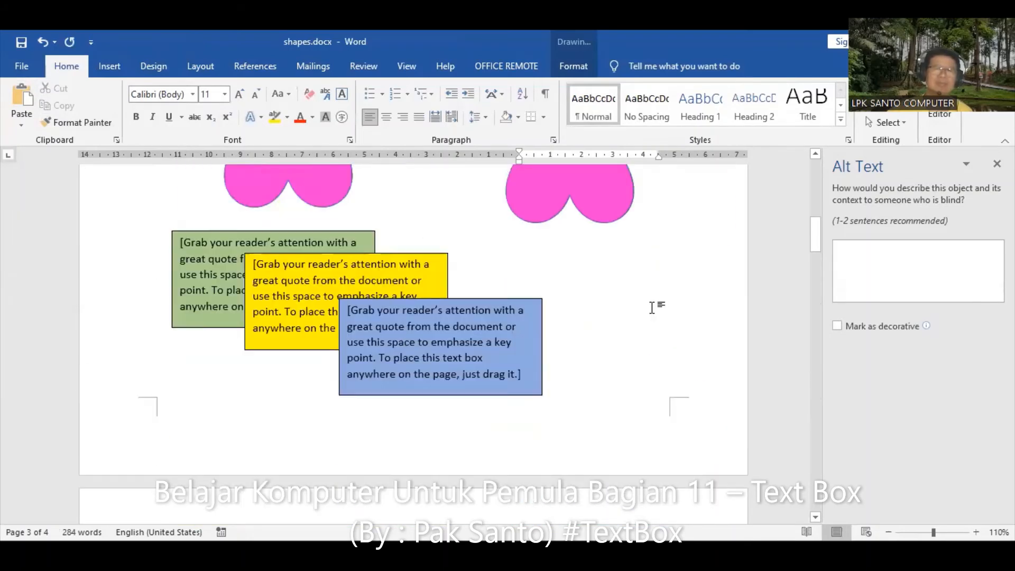
pyautogui.scroll(-10, 652, 308)
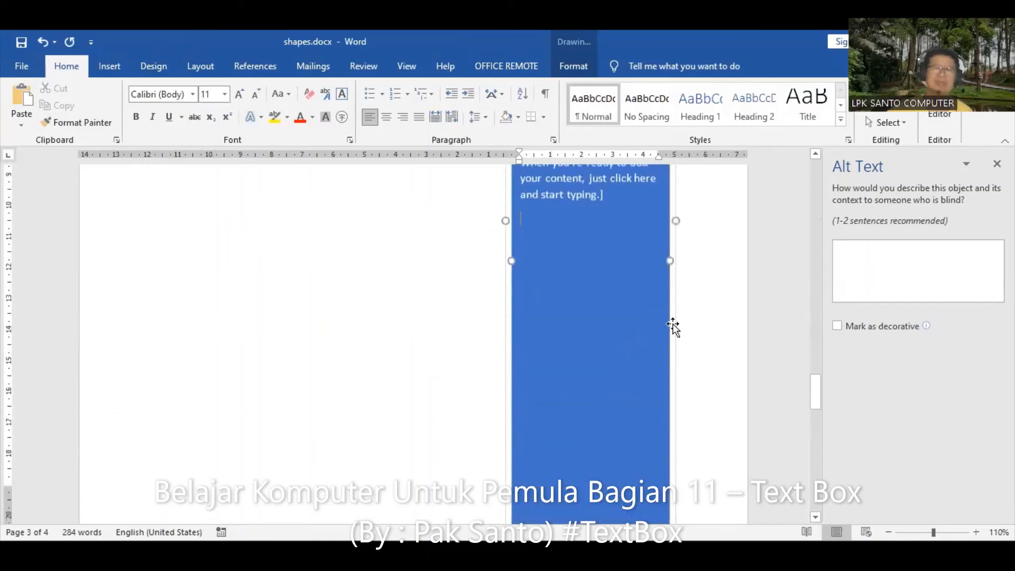
pyautogui.scroll(8, 675, 324)
pyautogui.scroll(-5, 678, 319)
pyautogui.scroll(5, 678, 319)
pyautogui.scroll(-9, 679, 320)
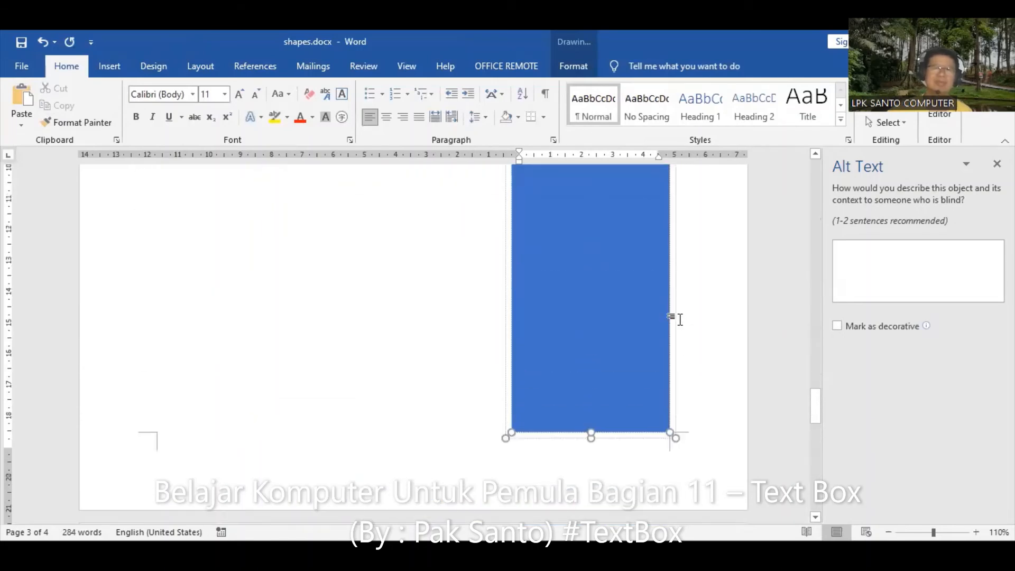
pyautogui.scroll(5, 680, 320)
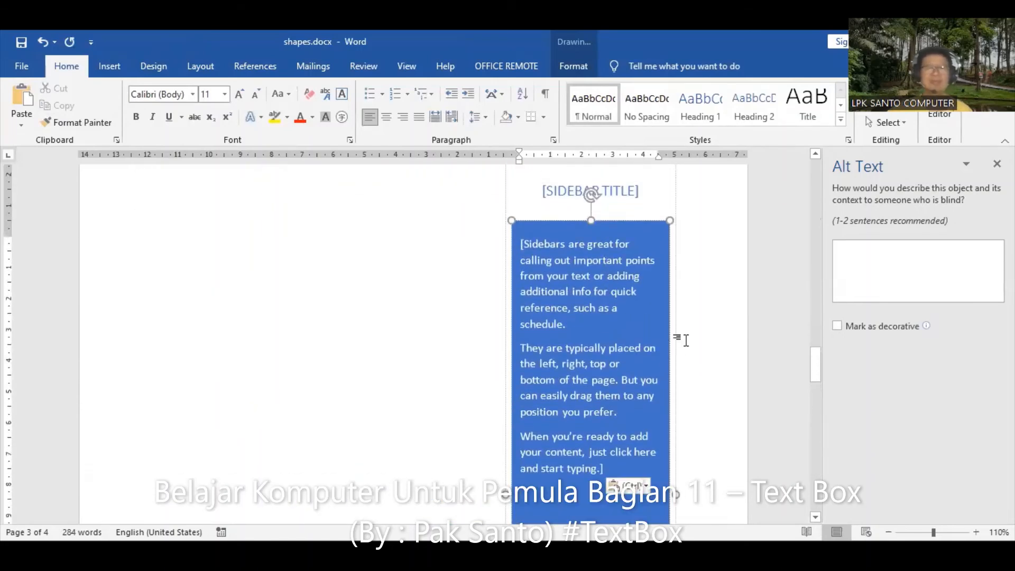
# Draw a horizontal text box about 7.8 cm wide in the blank area beside the Banded Sidebar
pyautogui.click(314, 267)
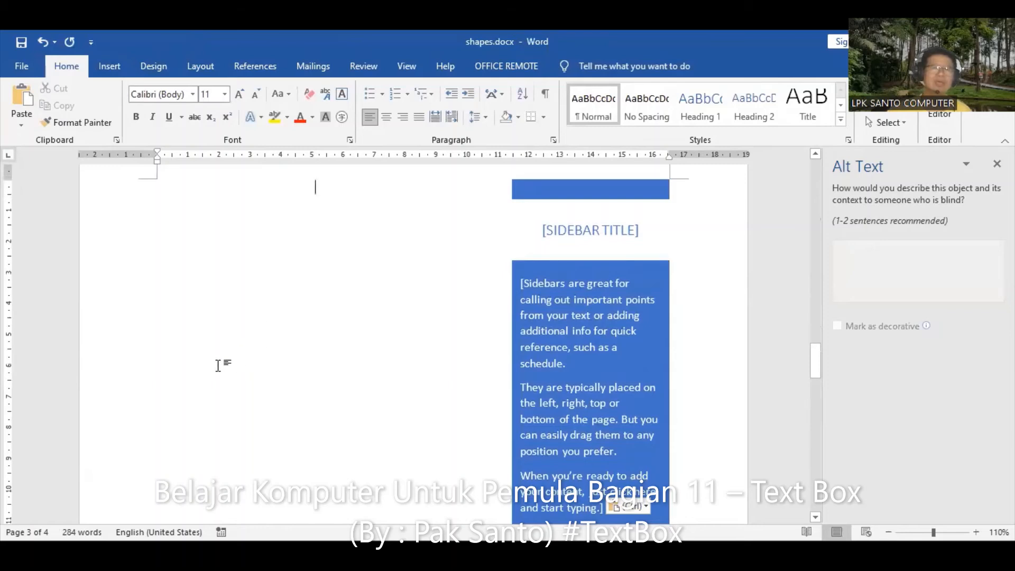
pyautogui.click(113, 68)
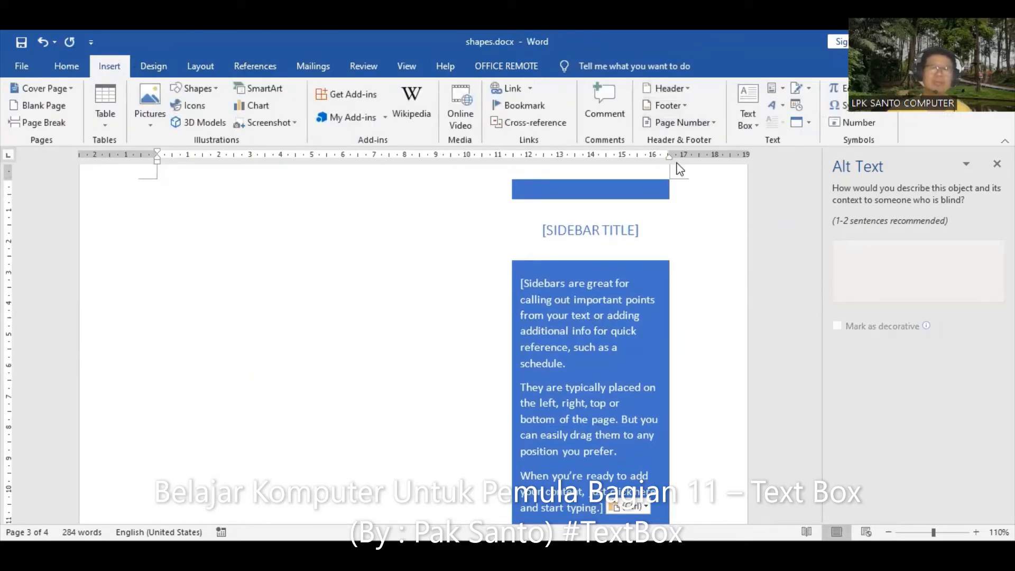
pyautogui.click(755, 121)
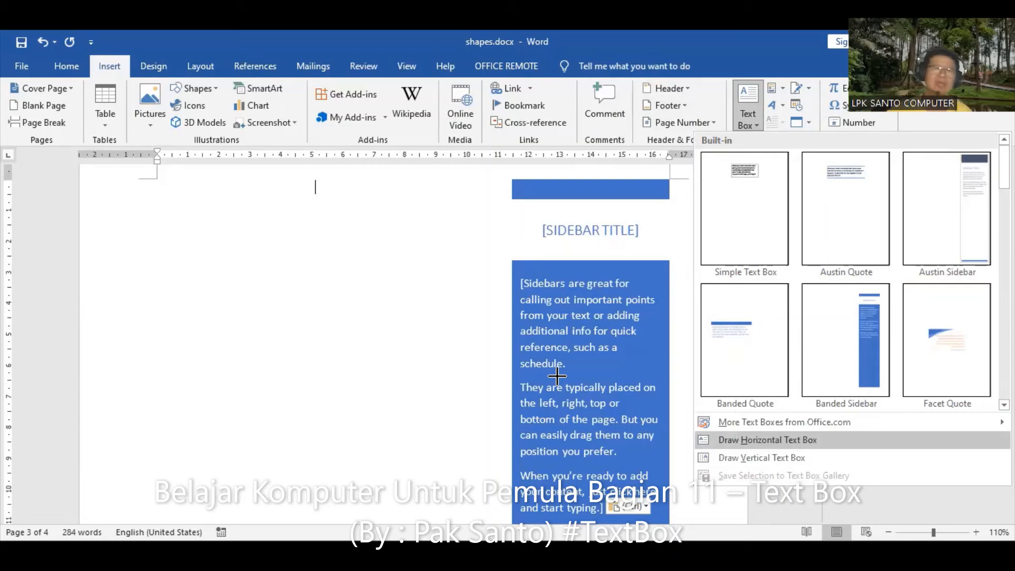
pyautogui.click(725, 443)
pyautogui.moveTo(224, 259)
pyautogui.mouseDown()
pyautogui.moveTo(390, 304)
pyautogui.moveTo(467, 352)
pyautogui.mouseUp()
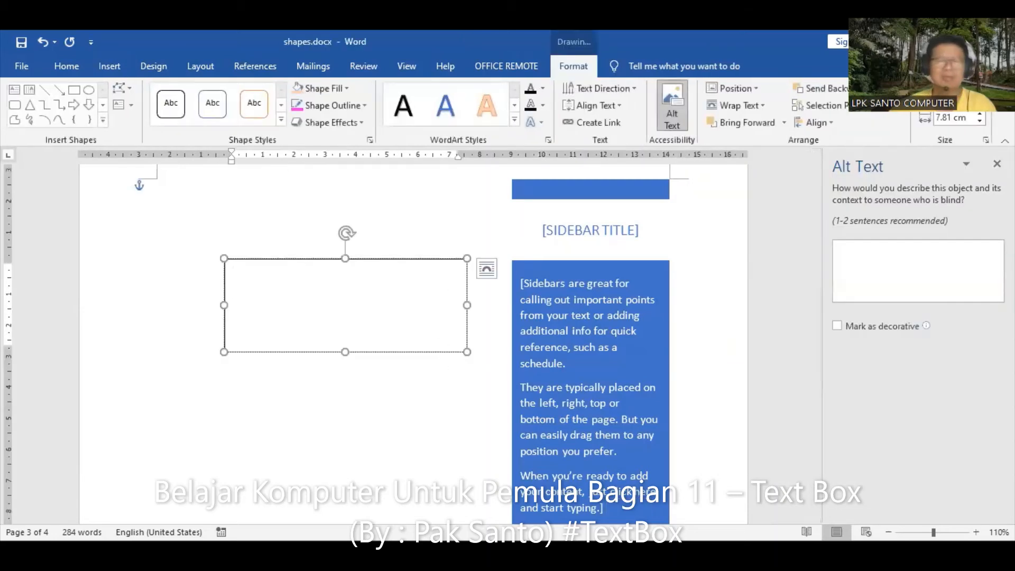
# Enter "Ini contoh text box horizontal, silah diketik sesuai kebutuhan" in the horizontal text box and deselect it
pyautogui.write('Ini')
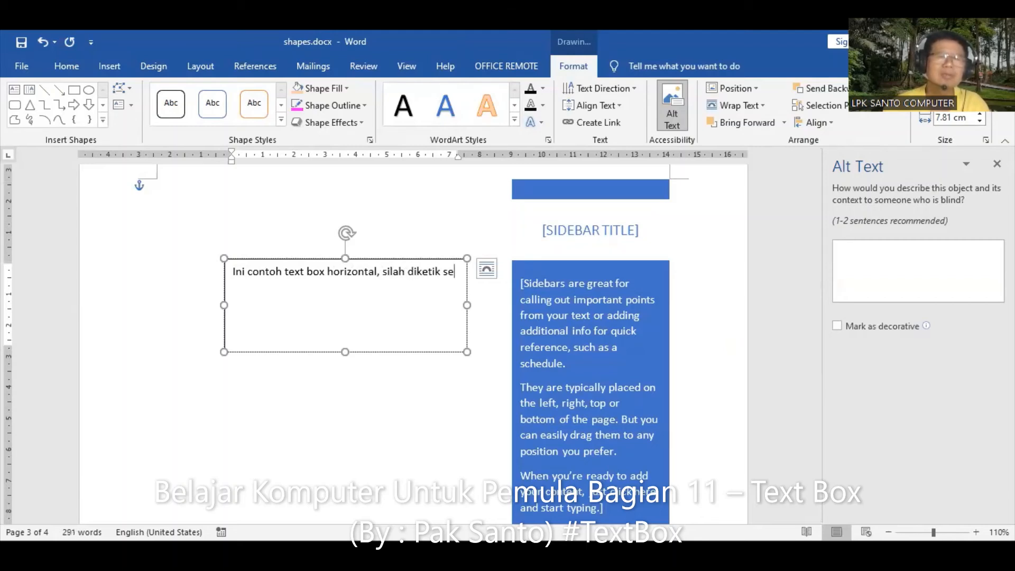
pyautogui.write('uai keb')
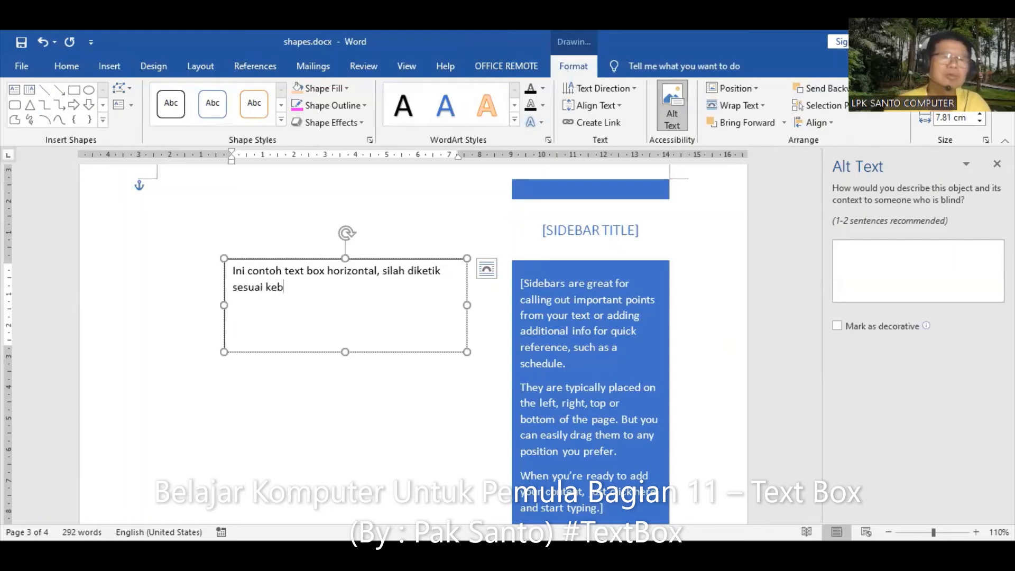
pyautogui.write('utuhan')
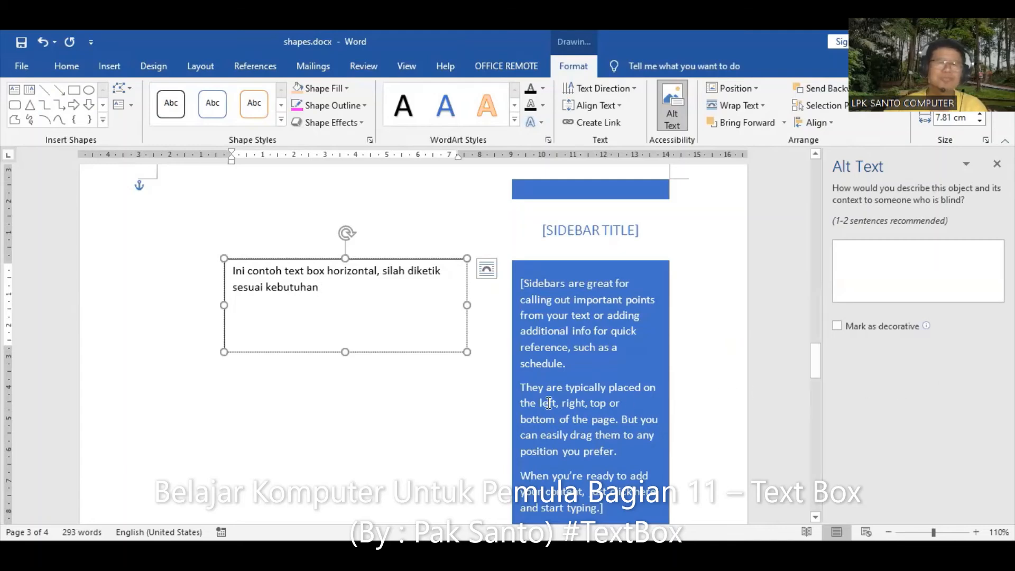
pyautogui.click(449, 410)
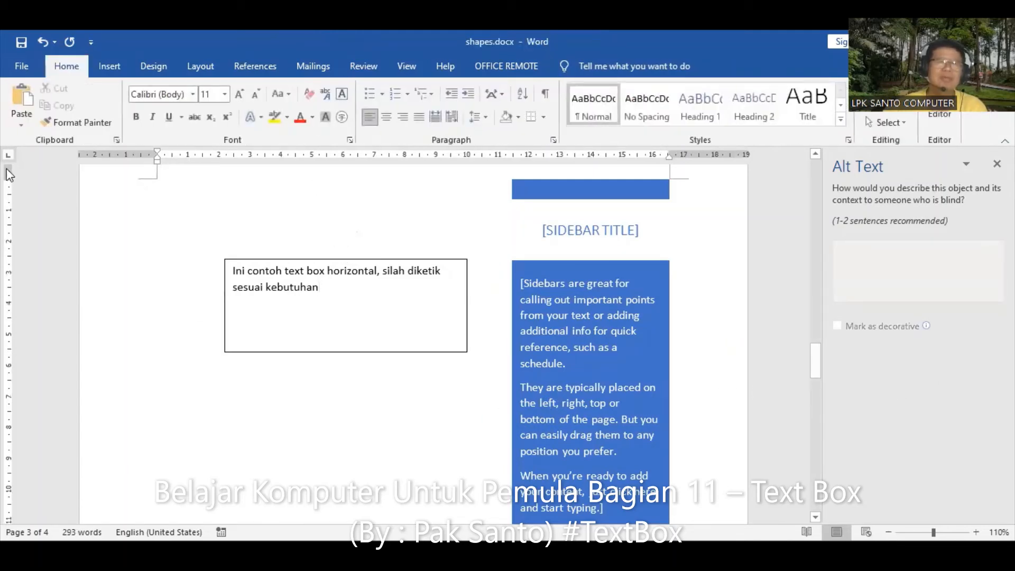
# Draw a vertical text box about 7.8 cm wide below the horizontal one and enter "KOTA MAGELANG" in it
pyautogui.click(110, 66)
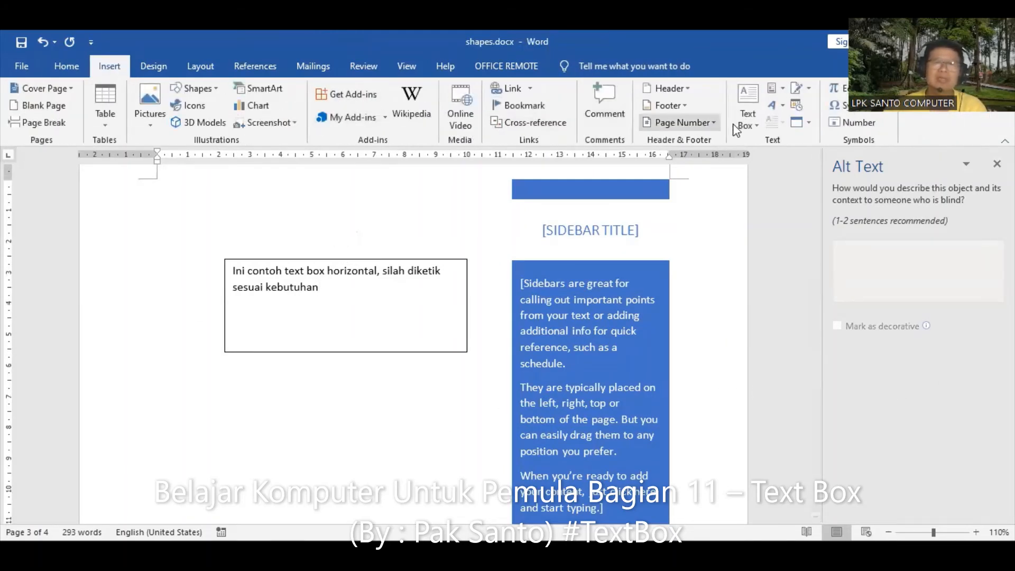
pyautogui.click(749, 126)
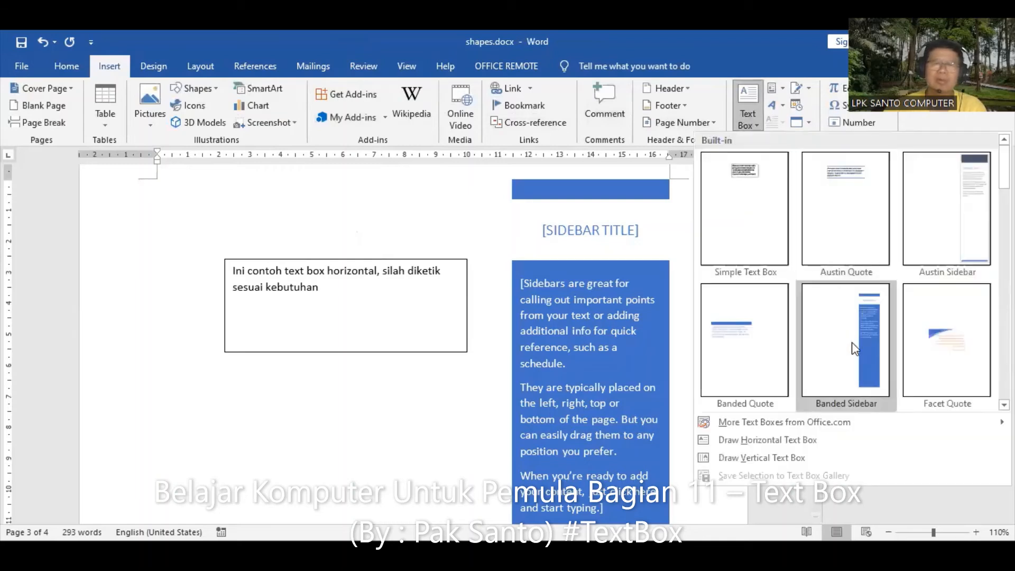
pyautogui.click(782, 459)
pyautogui.moveTo(230, 375)
pyautogui.mouseDown()
pyautogui.moveTo(413, 387)
pyautogui.moveTo(428, 438)
pyautogui.moveTo(351, 486)
pyautogui.moveTo(469, 419)
pyautogui.moveTo(458, 445)
pyautogui.moveTo(316, 445)
pyautogui.moveTo(462, 402)
pyautogui.moveTo(474, 419)
pyautogui.moveTo(471, 460)
pyautogui.mouseUp()
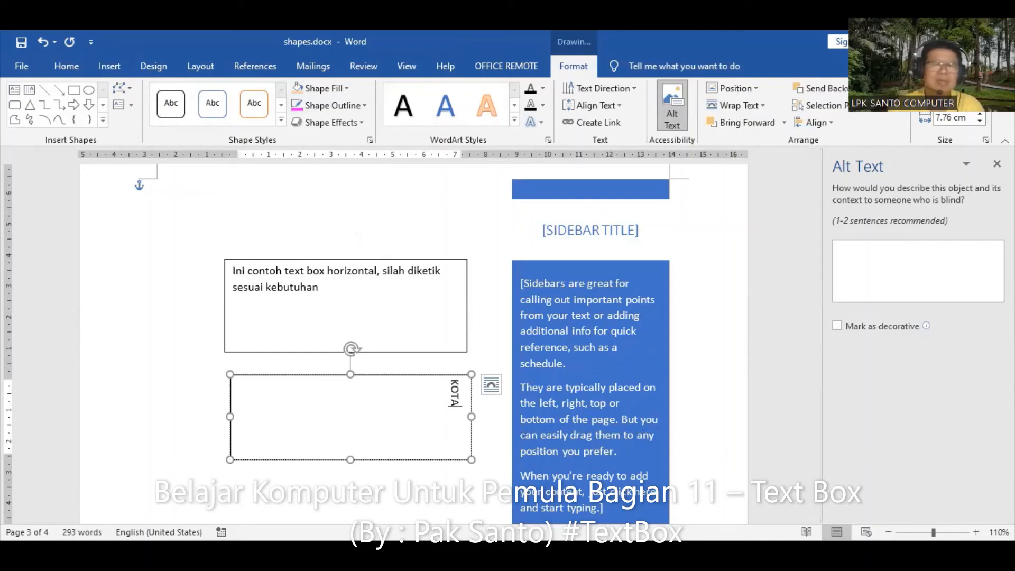
pyautogui.write('ANG')
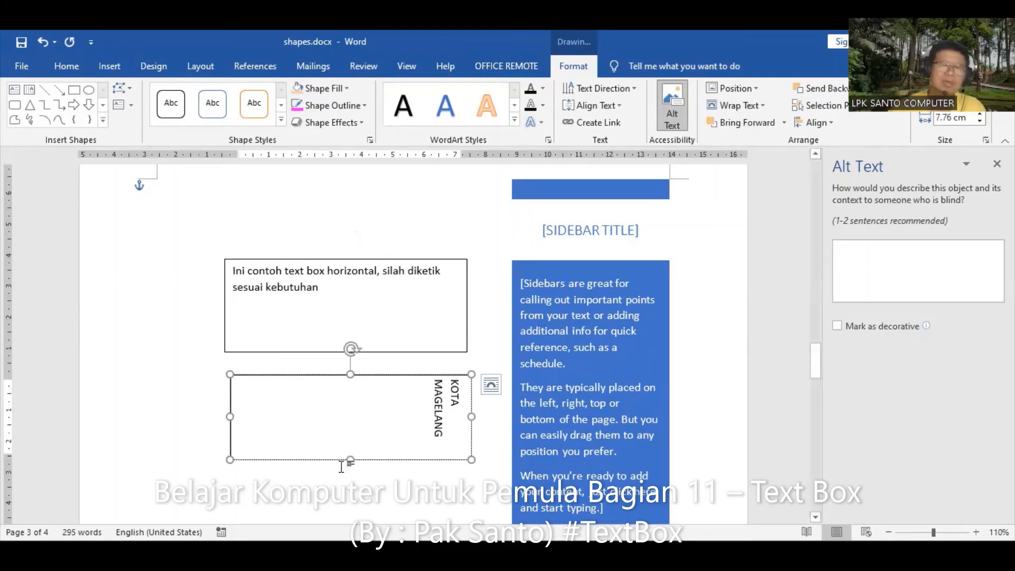
# Lengthen the vertical text box downwards, narrow it to about 1.1 cm wide around its single line, and deselect it
pyautogui.moveTo(350, 460); pyautogui.dragTo(351, 520)
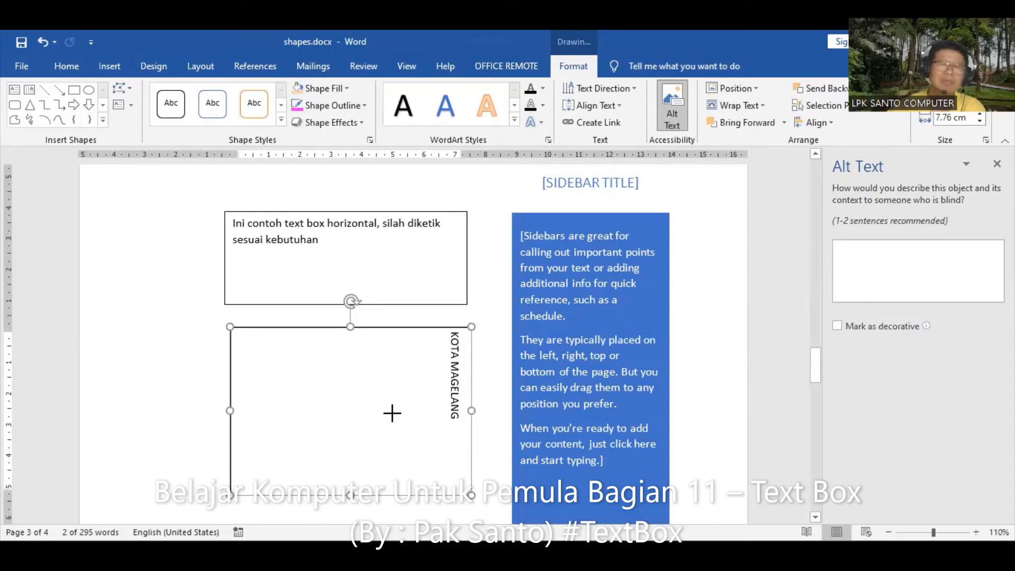
pyautogui.moveTo(392, 414); pyautogui.dragTo(265, 418)
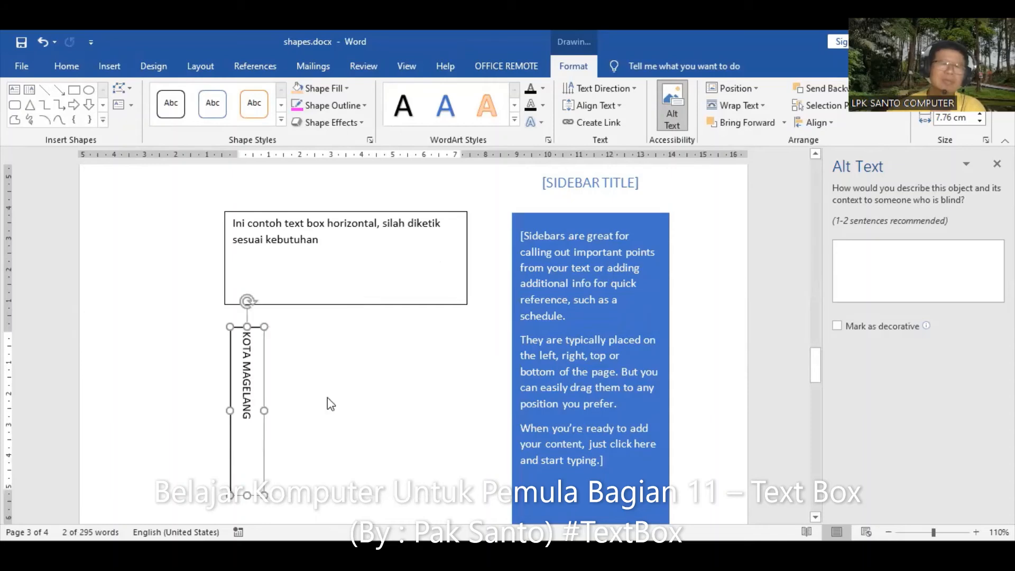
pyautogui.click(284, 367)
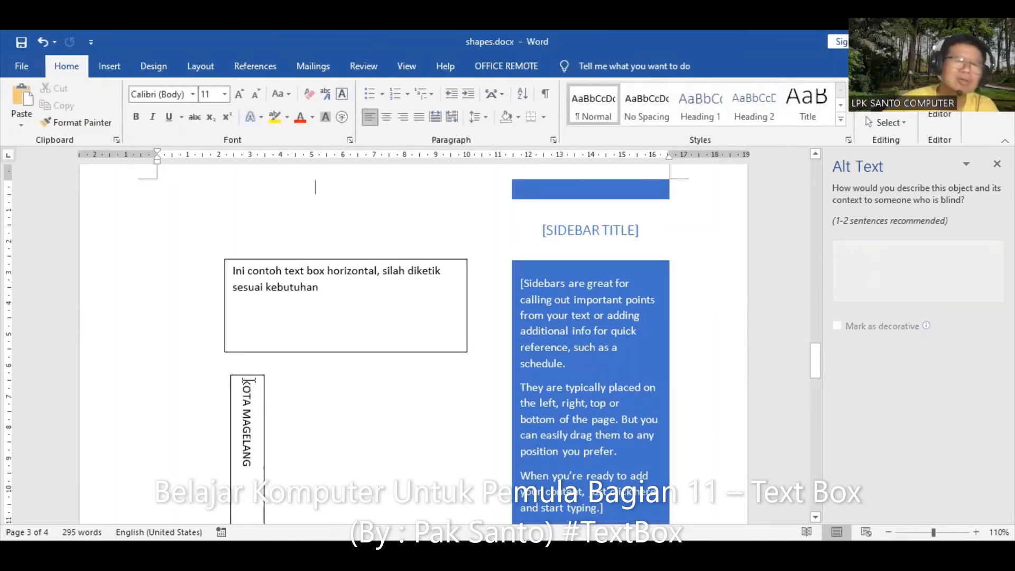
# Set the font size of the "KOTA MAGELANG" text to 26
pyautogui.moveTo(248, 385); pyautogui.dragTo(252, 448)
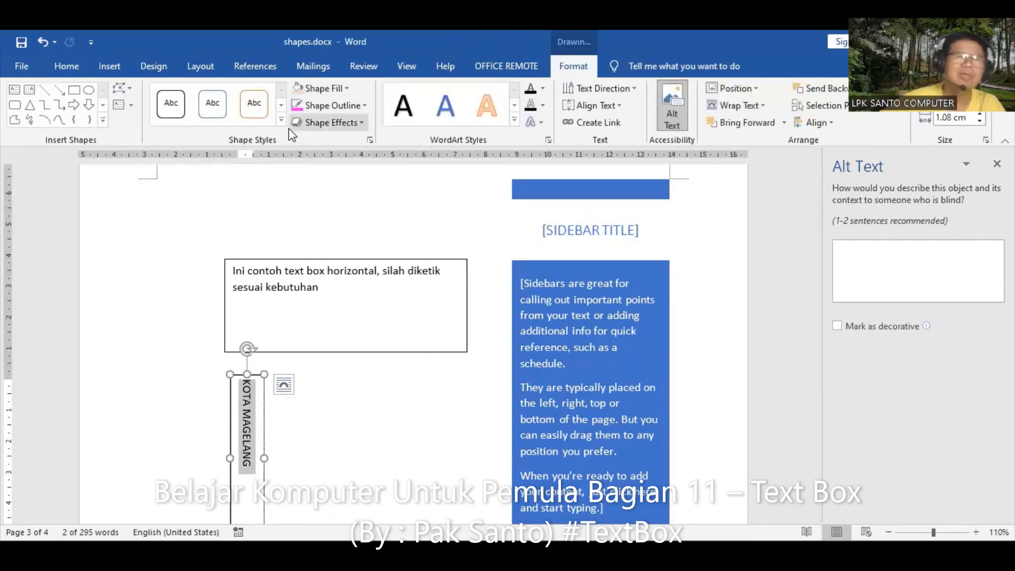
pyautogui.click(65, 66)
pyautogui.click(224, 95)
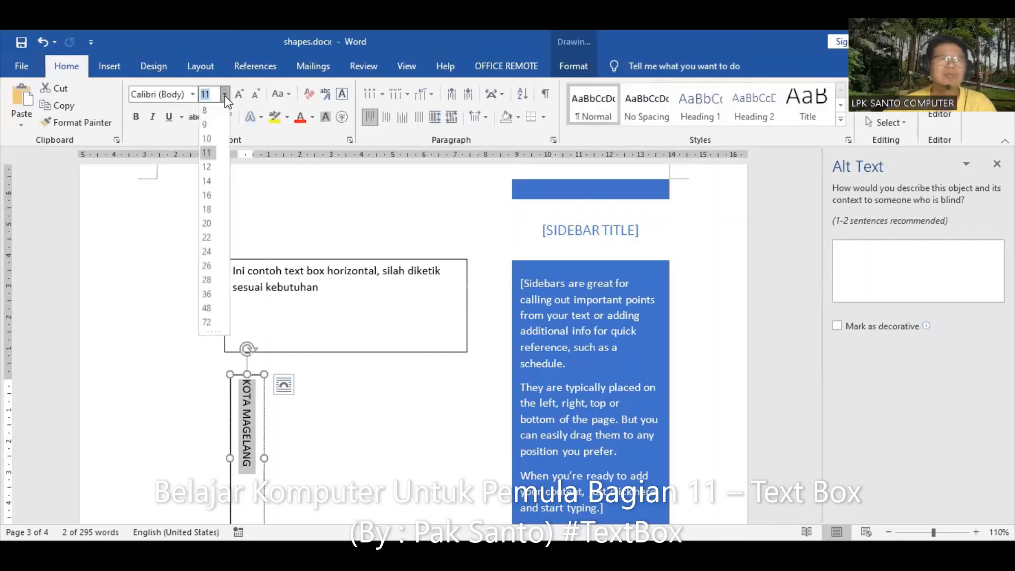
pyautogui.click(208, 267)
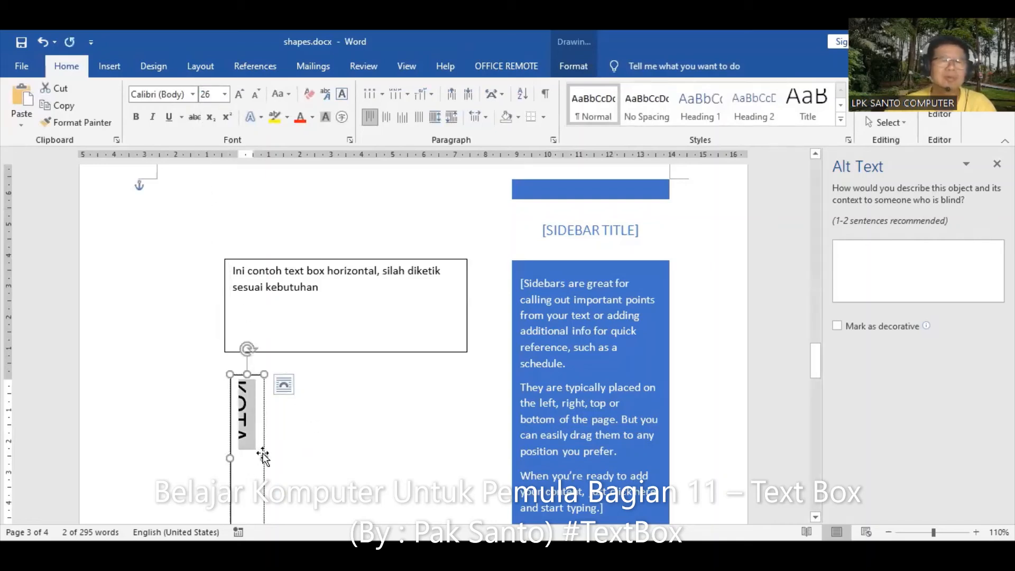
# Widen the vertical text box to about 3.2 cm and extend its lower edge until "KOTA MAGELANG" fits on one line
pyautogui.moveTo(264, 458); pyautogui.dragTo(332, 458)
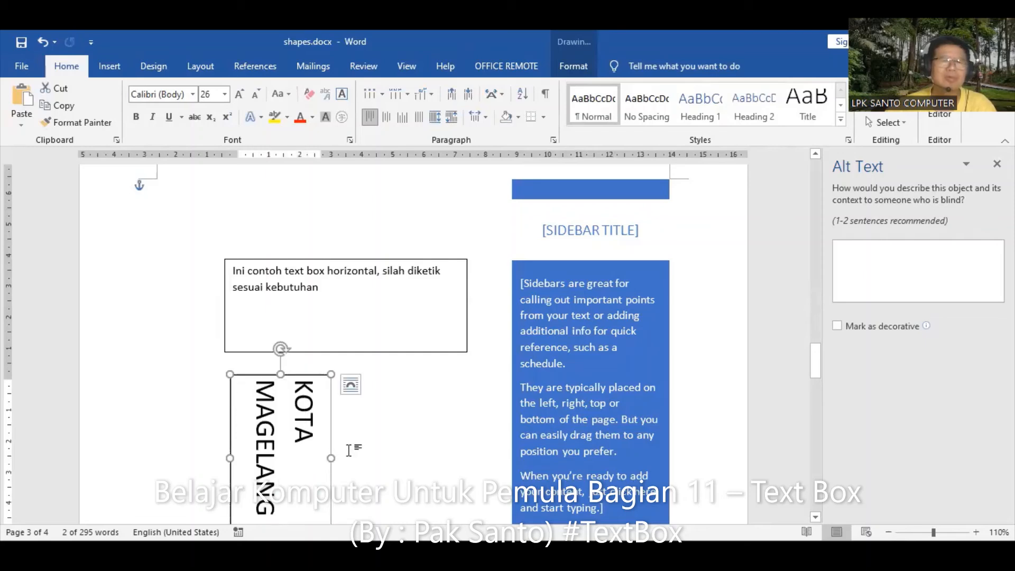
pyautogui.scroll(-2, 359, 442)
pyautogui.scroll(-2, 359, 442)
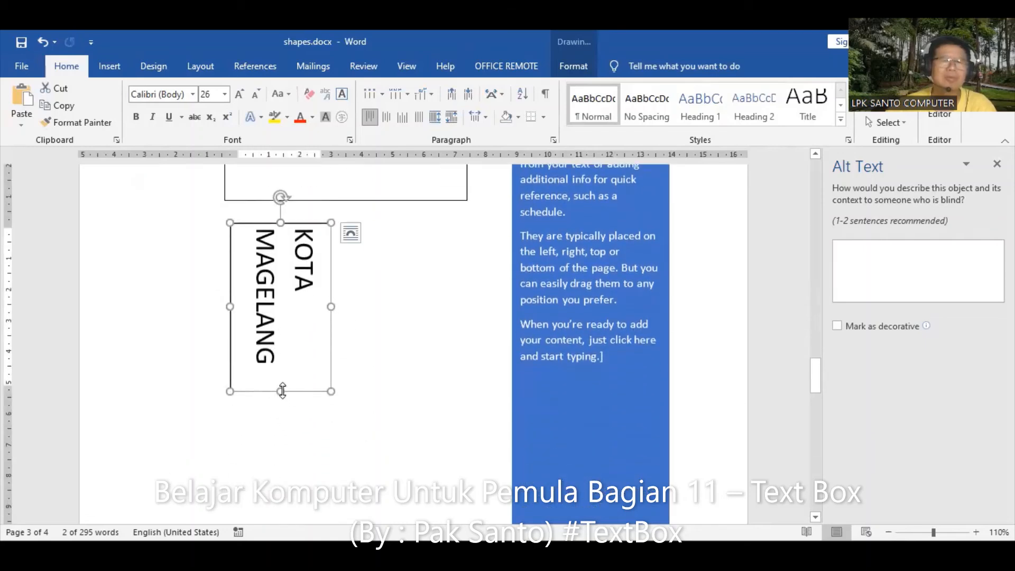
pyautogui.moveTo(282, 391); pyautogui.dragTo(303, 447)
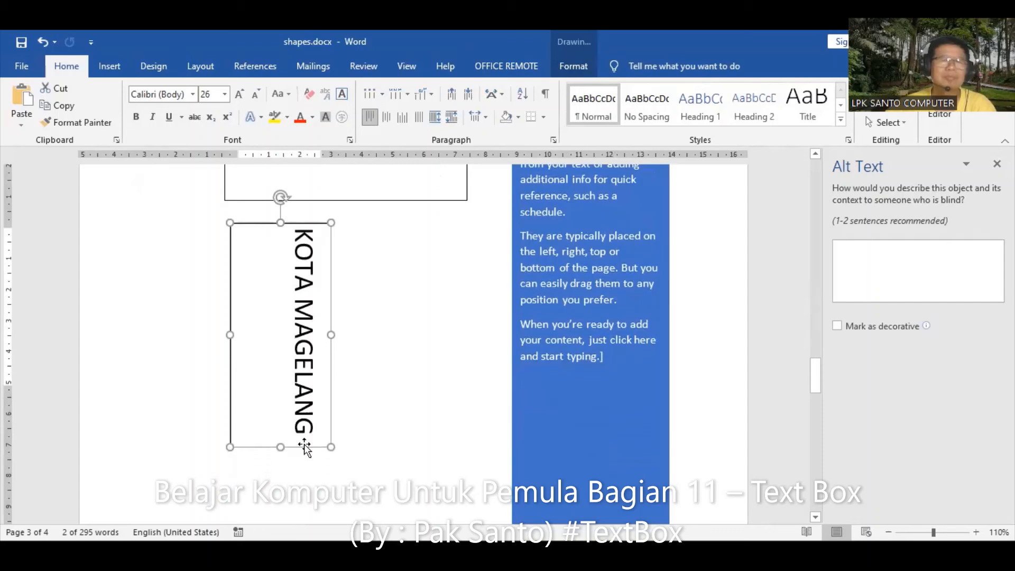
# Fill the vertical text box with the standard light blue colour
pyautogui.click(582, 68)
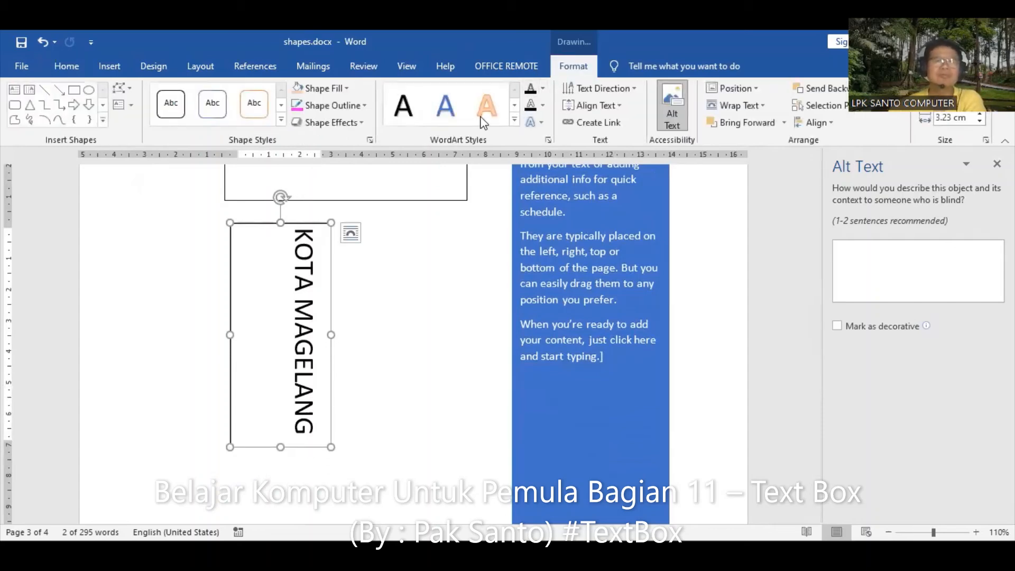
pyautogui.click(348, 89)
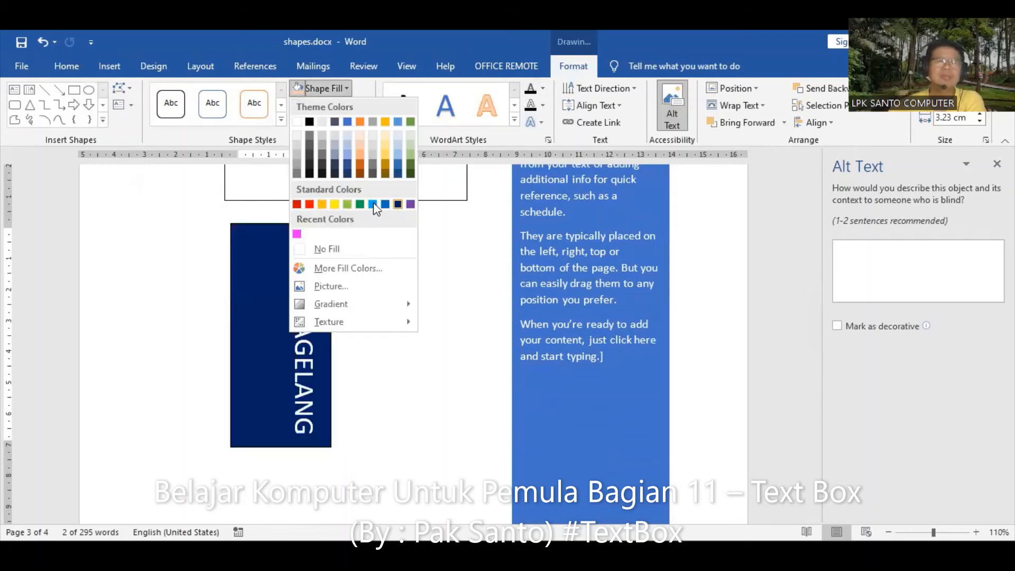
pyautogui.click(373, 204)
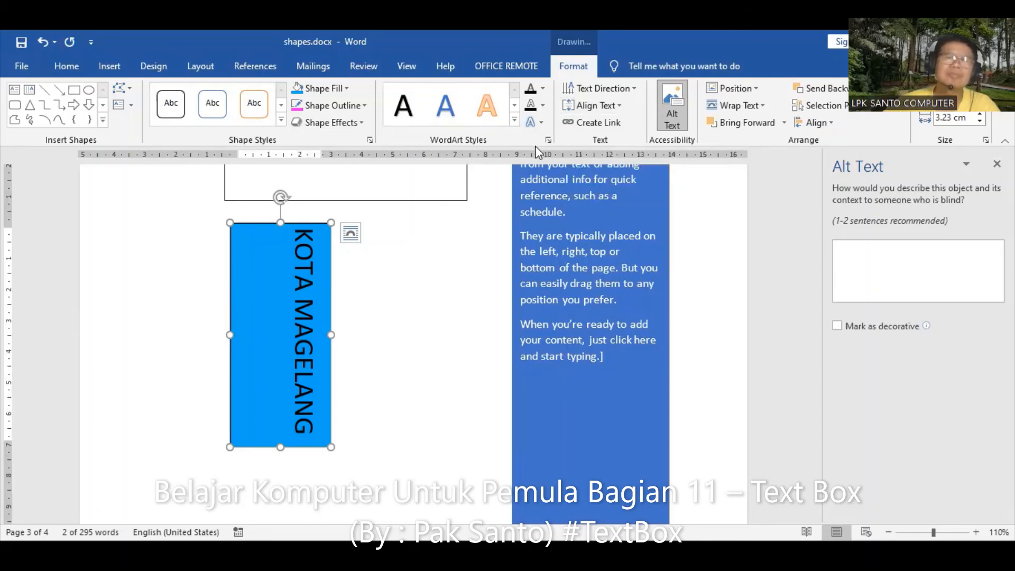
# Colour the "KOTA MAGELANG" text red and deselect the vertical text box
pyautogui.click(75, 69)
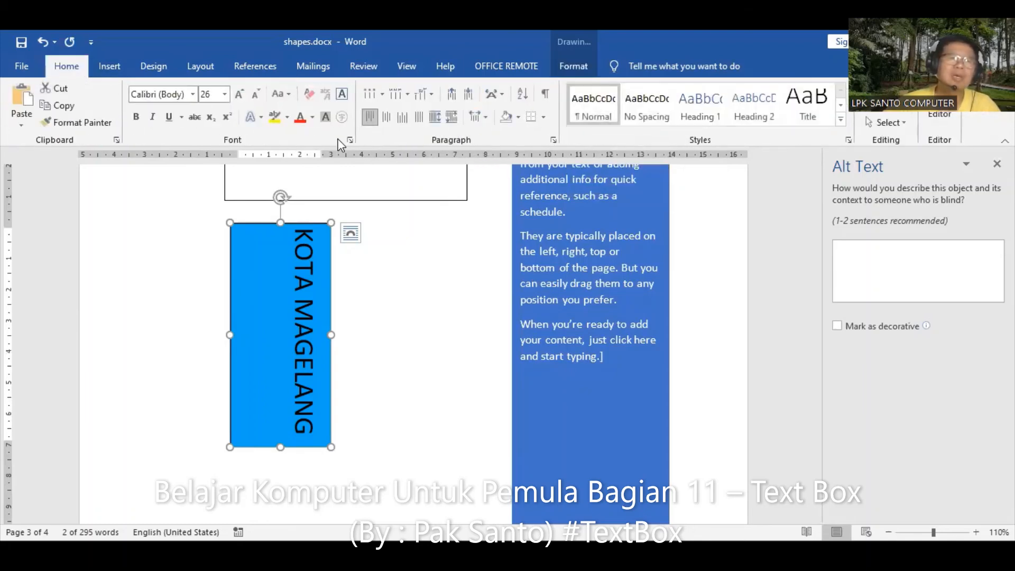
pyautogui.click(300, 117)
pyautogui.click(449, 295)
pyautogui.scroll(4, 451, 297)
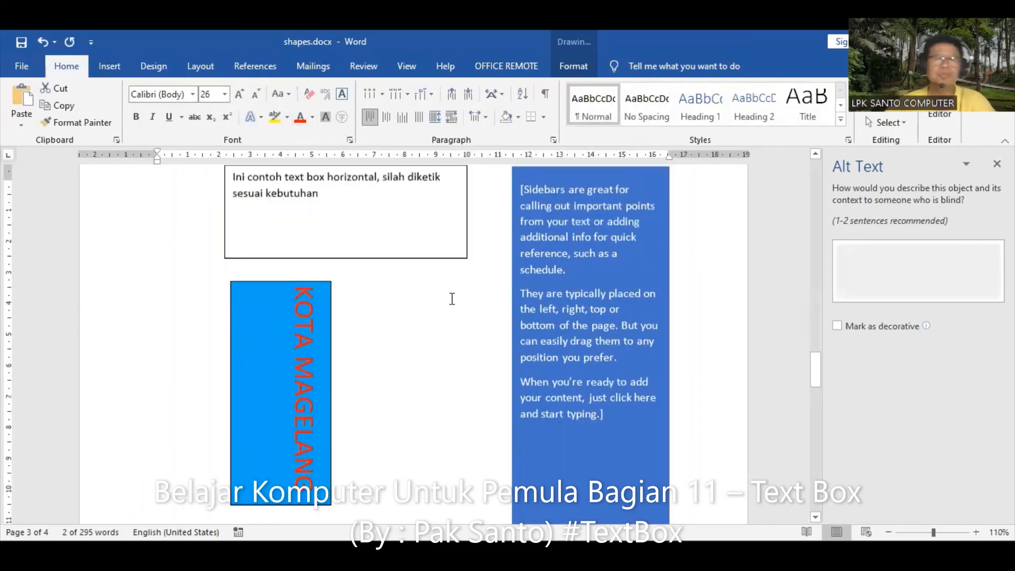